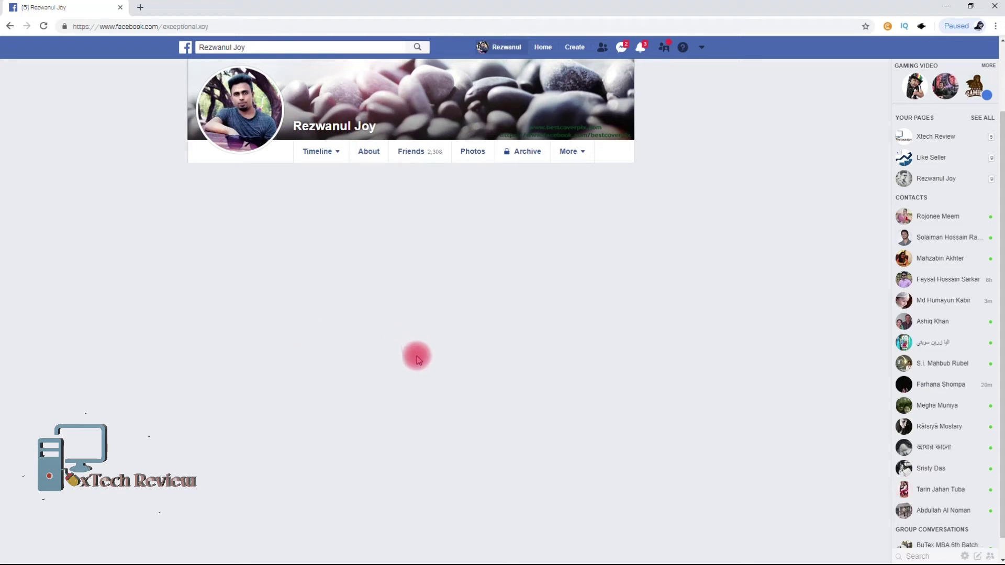
Step: Scroll up and down through the open browser page
{"action": "scroll", "coordinate": [425, 365], "scroll_direction": "down", "scroll_amount": 1}
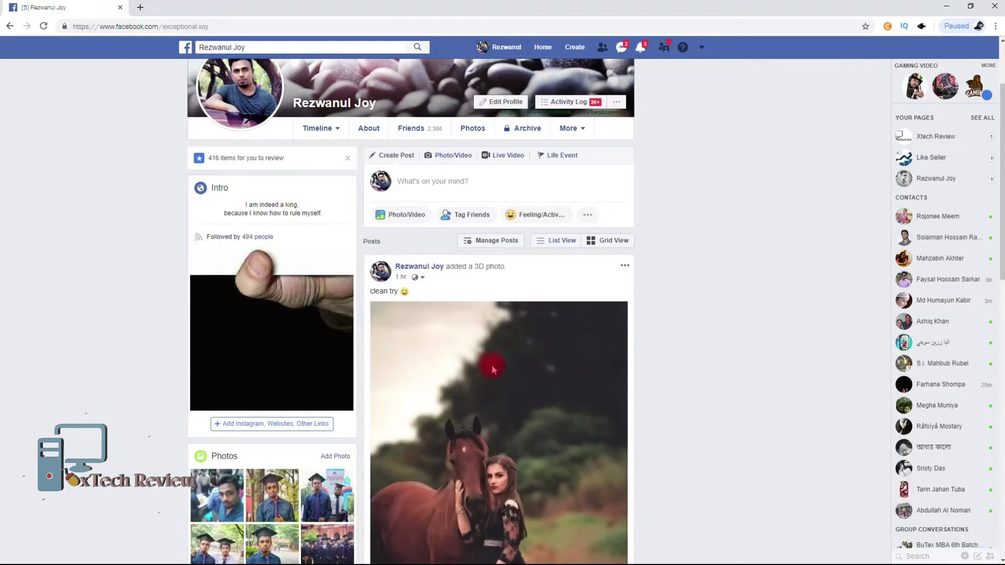
{"action": "scroll", "coordinate": [492, 369], "scroll_direction": "down", "scroll_amount": 5}
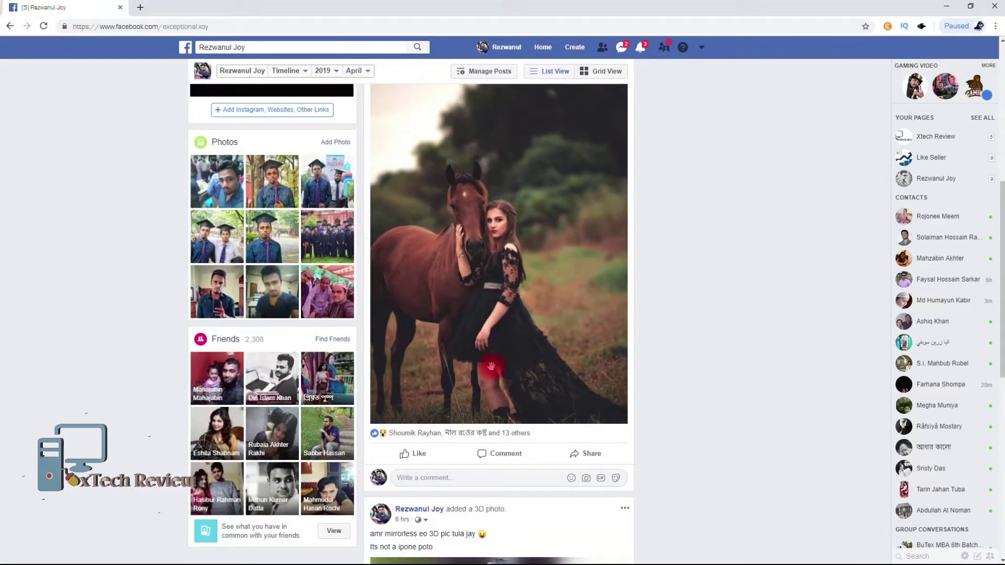
{"action": "scroll", "coordinate": [487, 367], "scroll_direction": "up", "scroll_amount": 4}
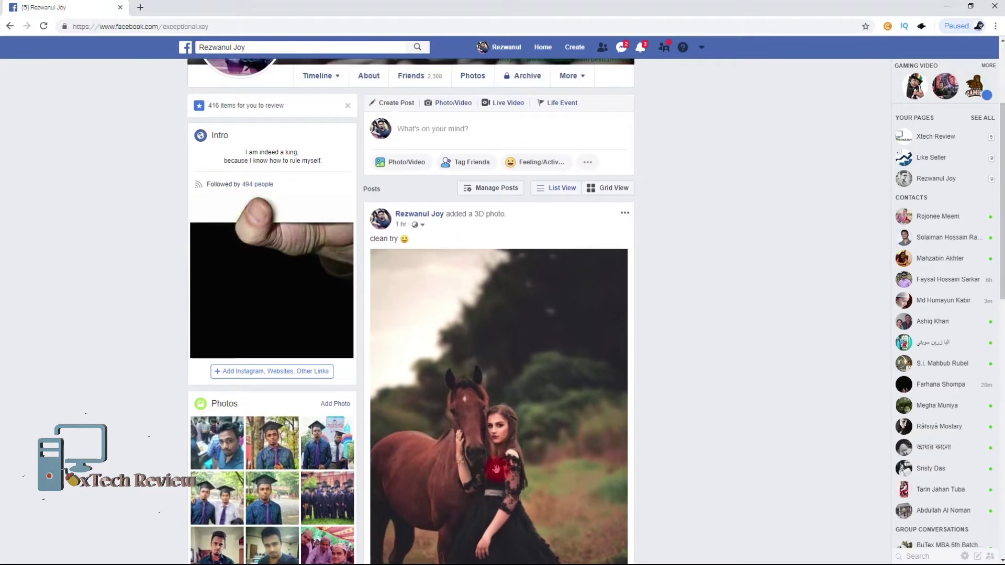
{"action": "scroll", "coordinate": [492, 475], "scroll_direction": "down", "scroll_amount": 2}
{"action": "scroll", "coordinate": [497, 478], "scroll_direction": "down", "scroll_amount": 5}
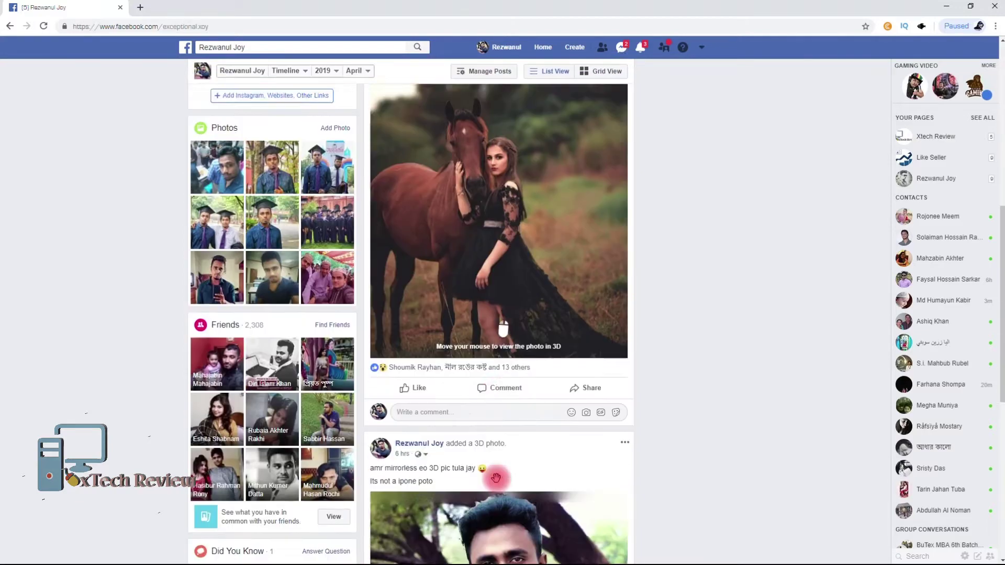
{"action": "scroll", "coordinate": [496, 477], "scroll_direction": "up", "scroll_amount": 5}
{"action": "scroll", "coordinate": [497, 478], "scroll_direction": "up", "scroll_amount": 2}
{"action": "scroll", "coordinate": [497, 478], "scroll_direction": "down", "scroll_amount": 3}
{"action": "scroll", "coordinate": [519, 366], "scroll_direction": "up", "scroll_amount": 3}
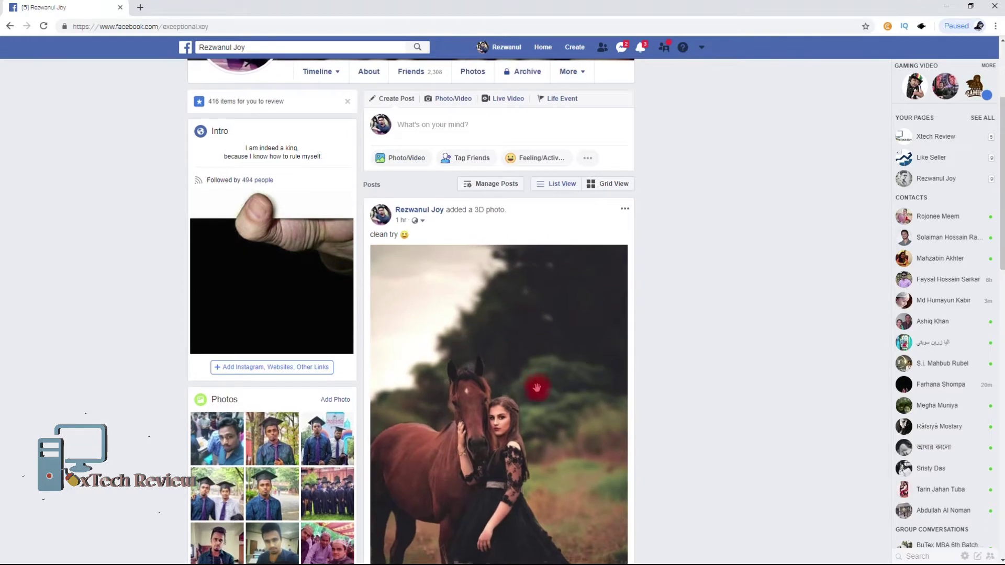
{"action": "scroll", "coordinate": [524, 367], "scroll_direction": "down", "scroll_amount": 5}
{"action": "scroll", "coordinate": [520, 499], "scroll_direction": "up", "scroll_amount": 3}
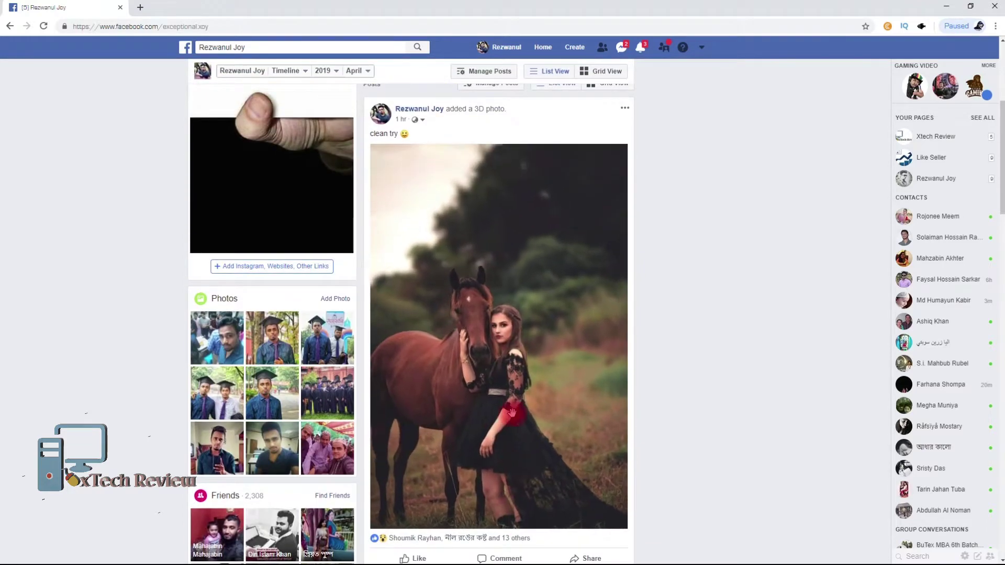
Step: Minimize Chrome and open adult-animal-attractive-2090704.jpg in Photoshop
{"action": "left_click", "coordinate": [956, 5]}
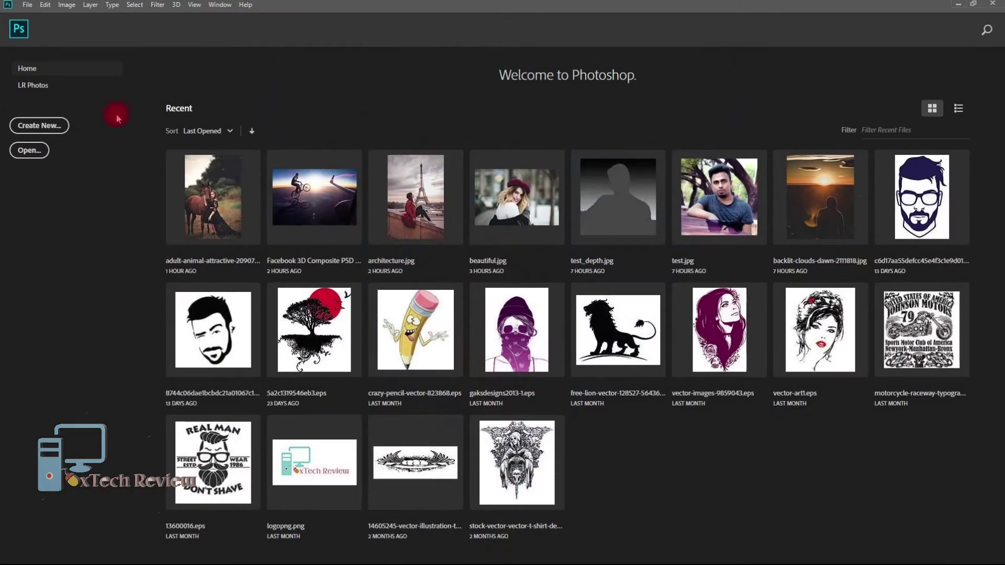
{"action": "left_click", "coordinate": [54, 166]}
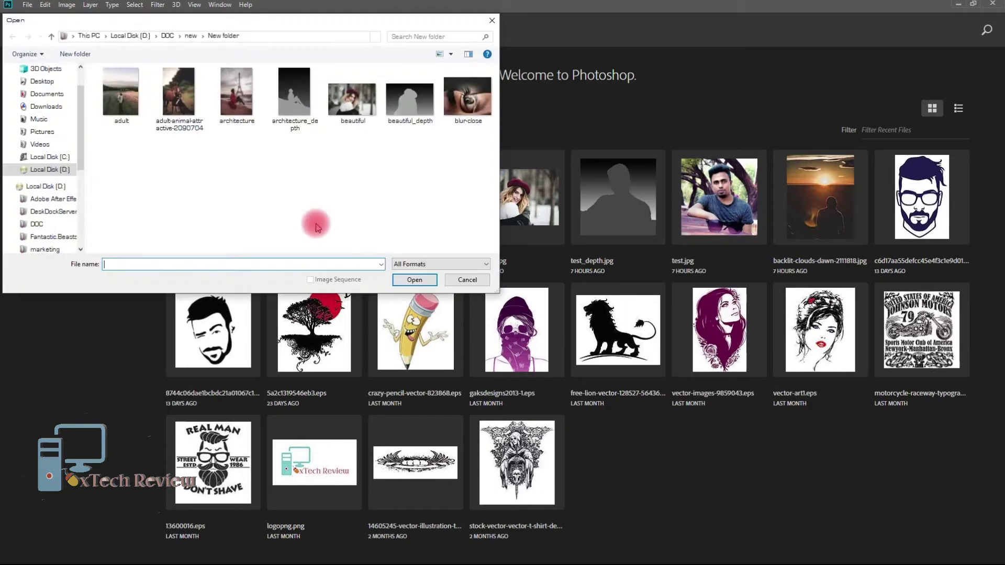
{"action": "left_click", "coordinate": [178, 104]}
{"action": "left_click", "coordinate": [425, 281]}
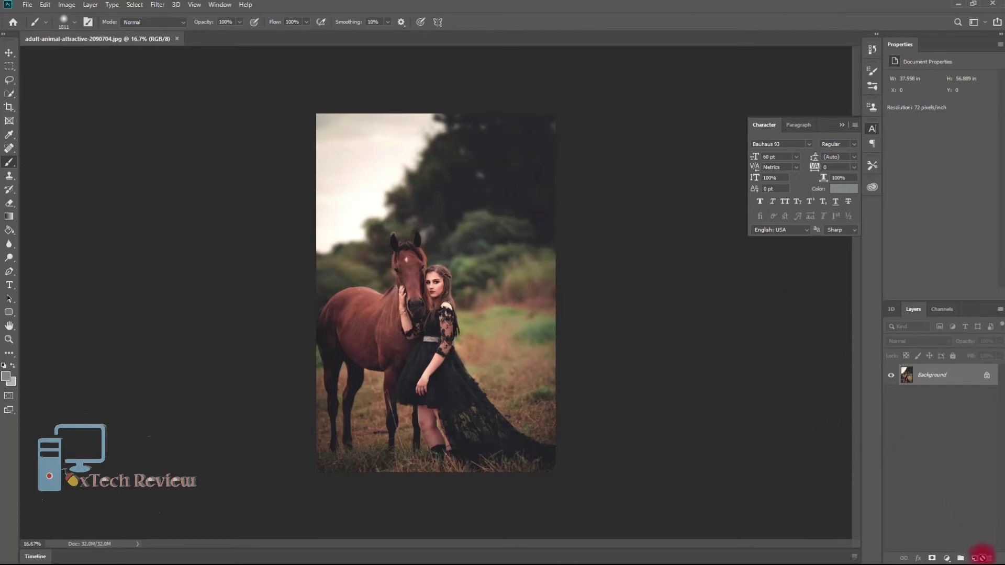
Step: Add a new empty layer named gradient above the photo
{"action": "left_click", "coordinate": [975, 558]}
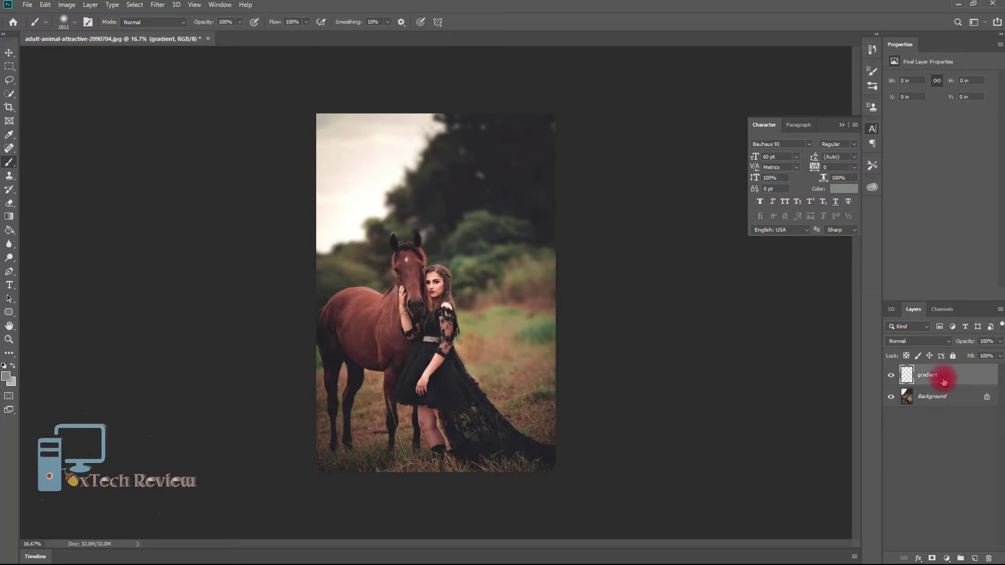
{"action": "left_click", "coordinate": [900, 427]}
{"action": "left_click", "coordinate": [930, 384]}
{"action": "left_click", "coordinate": [922, 479]}
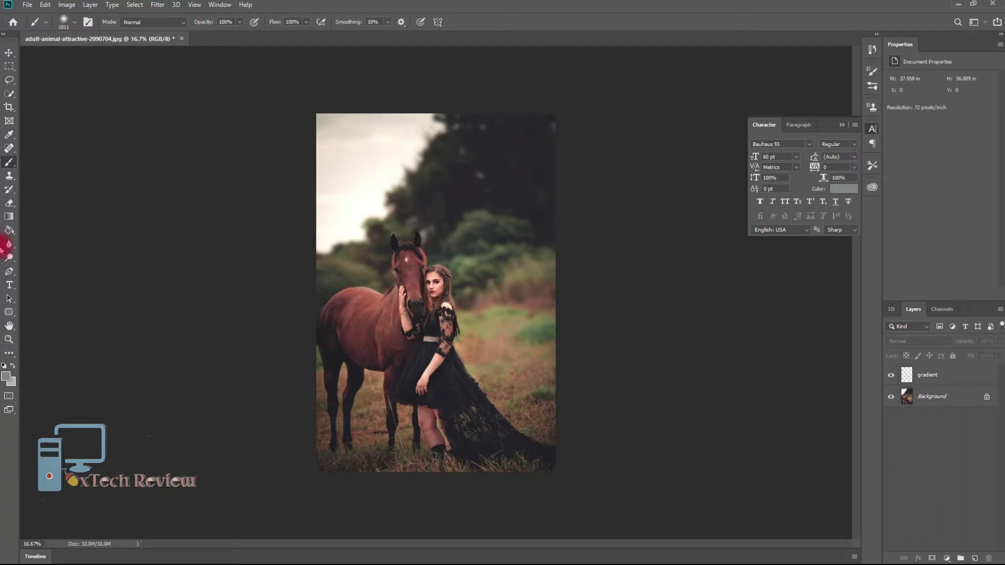
Step: Choose the Gradient tool with the Black, White preset and select the gradient layer
{"action": "left_click", "coordinate": [9, 217]}
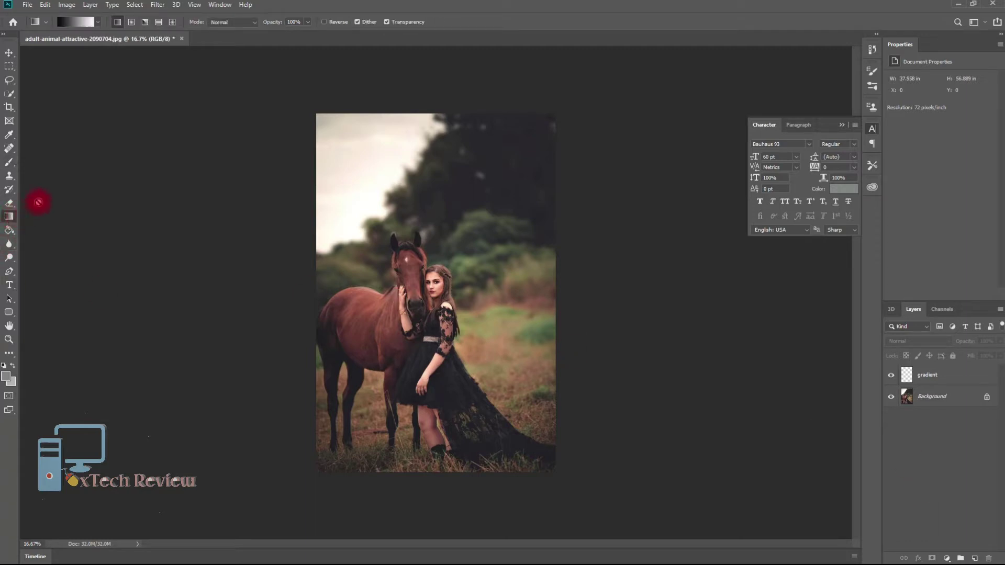
{"action": "left_click", "coordinate": [84, 22]}
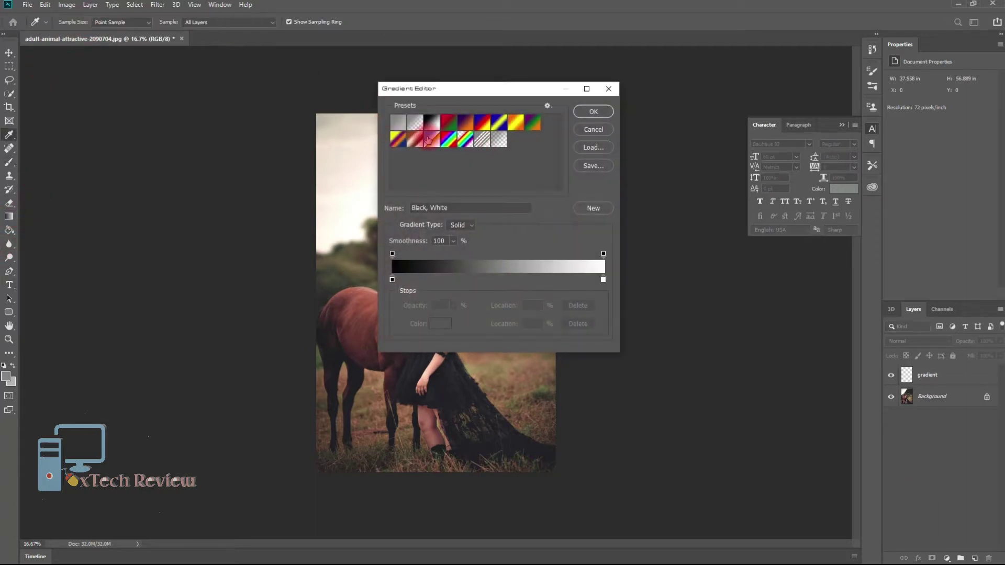
{"action": "left_click", "coordinate": [593, 112]}
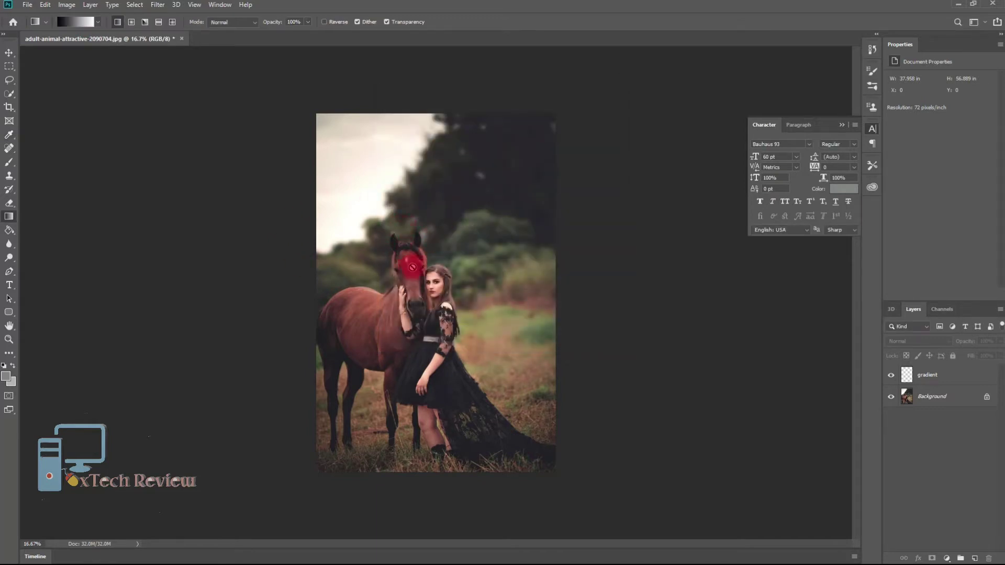
{"action": "left_click", "coordinate": [927, 374]}
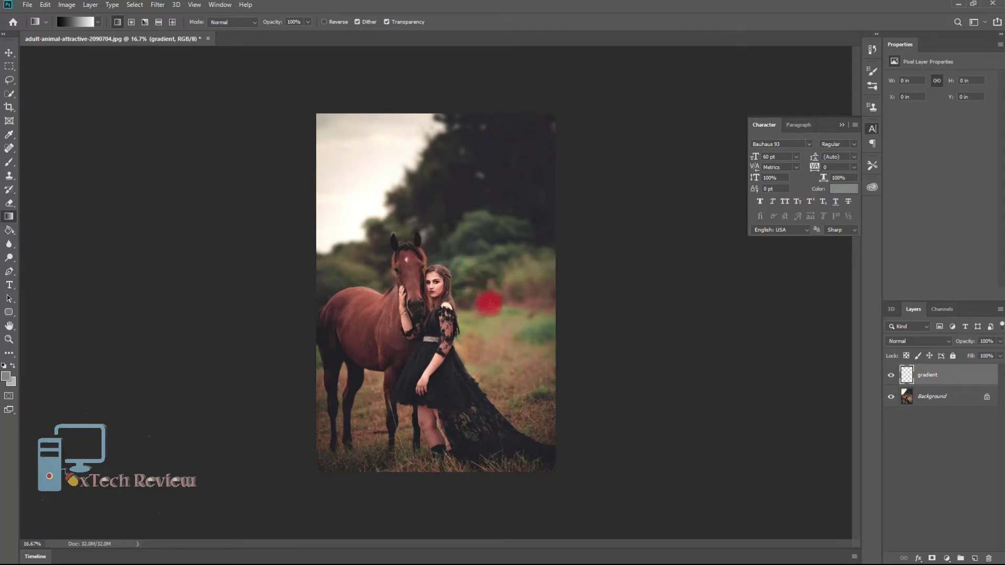
Step: Zoom out and drag a vertical gradient from the canvas top to past the bottom
{"action": "key", "text": "ctrl+minus"}
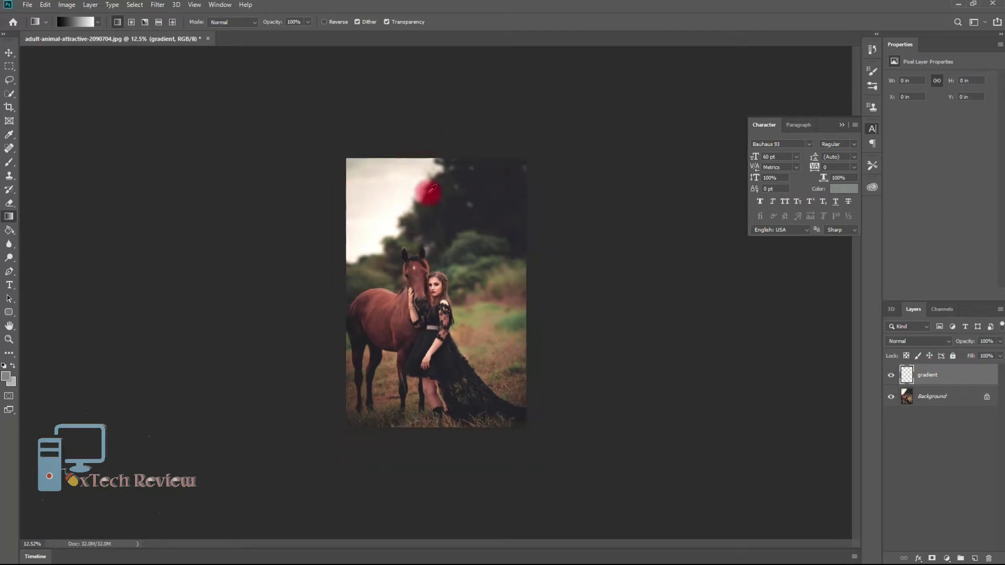
{"action": "key", "text": "ctrl+minus"}
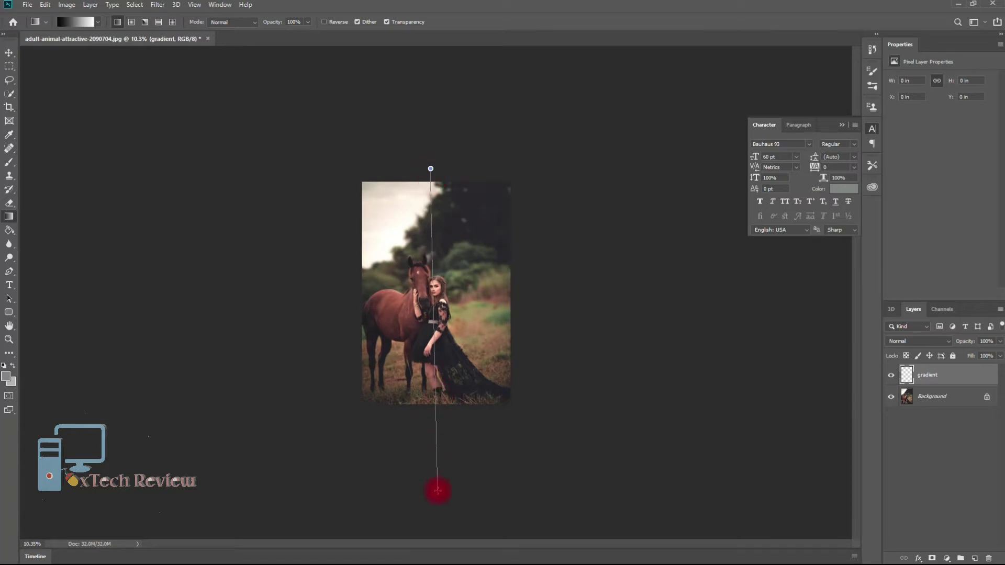
{"action": "left_click_drag", "start_coordinate": [433, 553], "coordinate": [438, 558]}
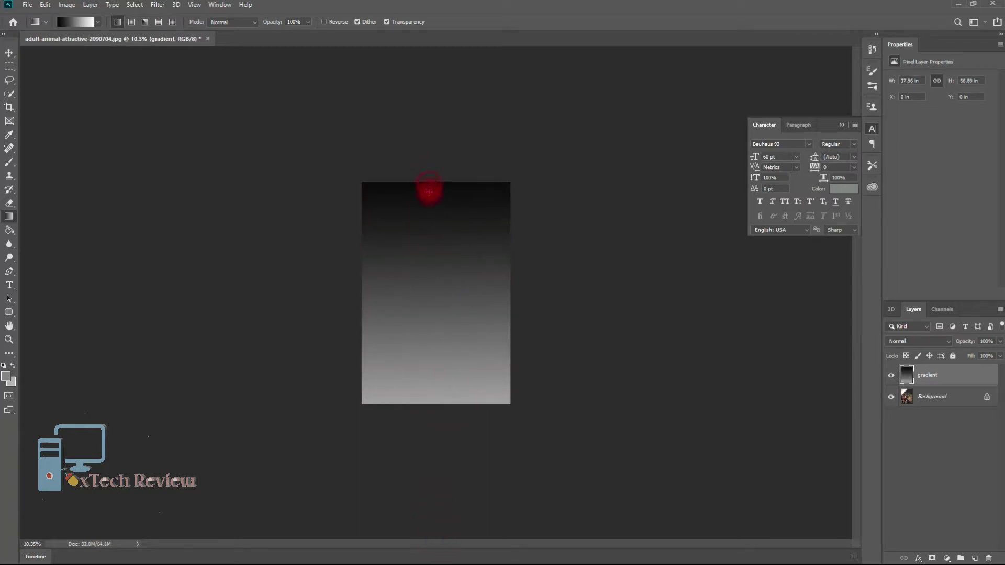
{"action": "left_click_drag", "start_coordinate": [435, 558], "coordinate": [436, 559]}
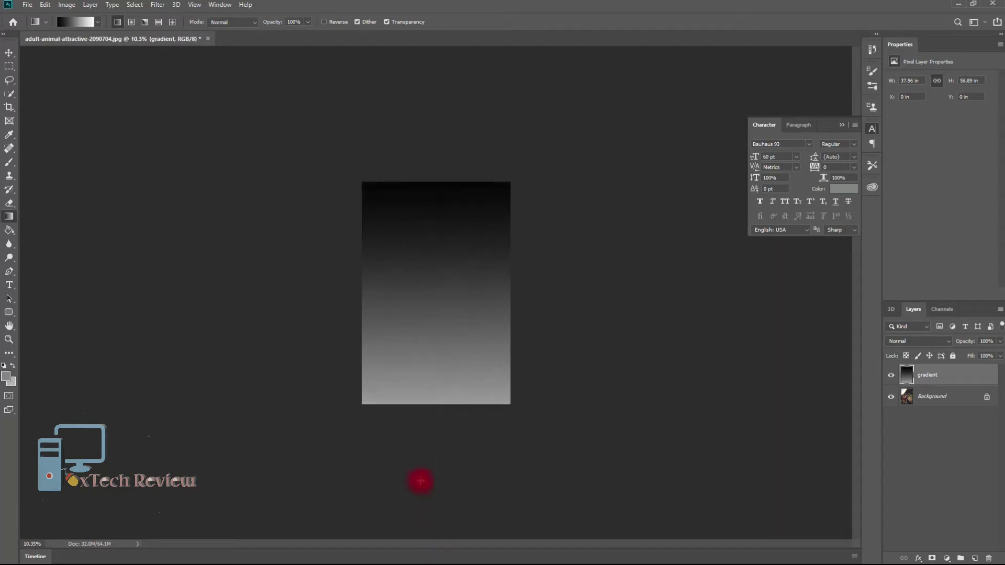
{"action": "scroll", "coordinate": [443, 416], "scroll_direction": "up", "scroll_amount": 2}
{"action": "scroll", "coordinate": [444, 416], "scroll_direction": "down", "scroll_amount": 4}
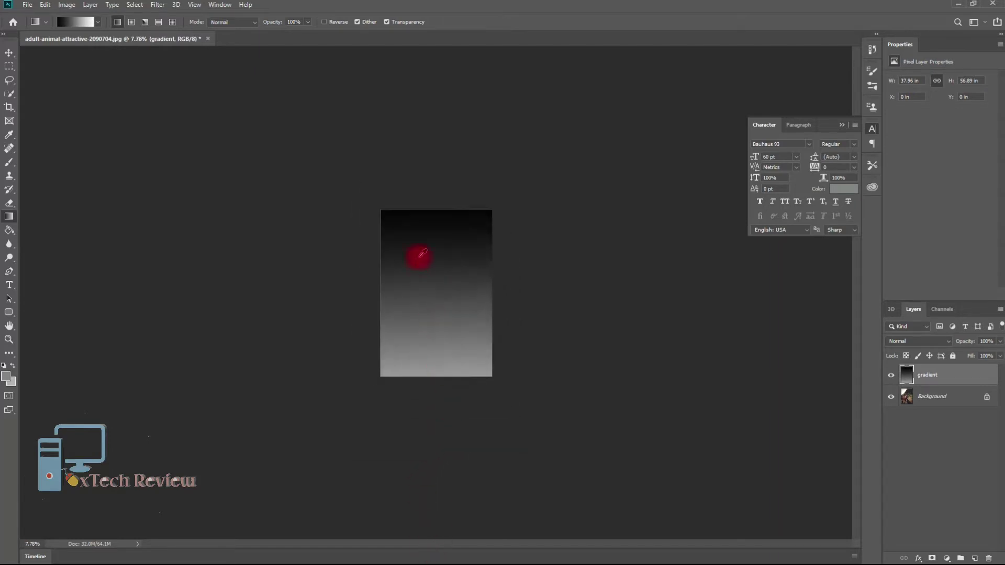
{"action": "left_click_drag", "start_coordinate": [442, 325], "coordinate": [437, 552]}
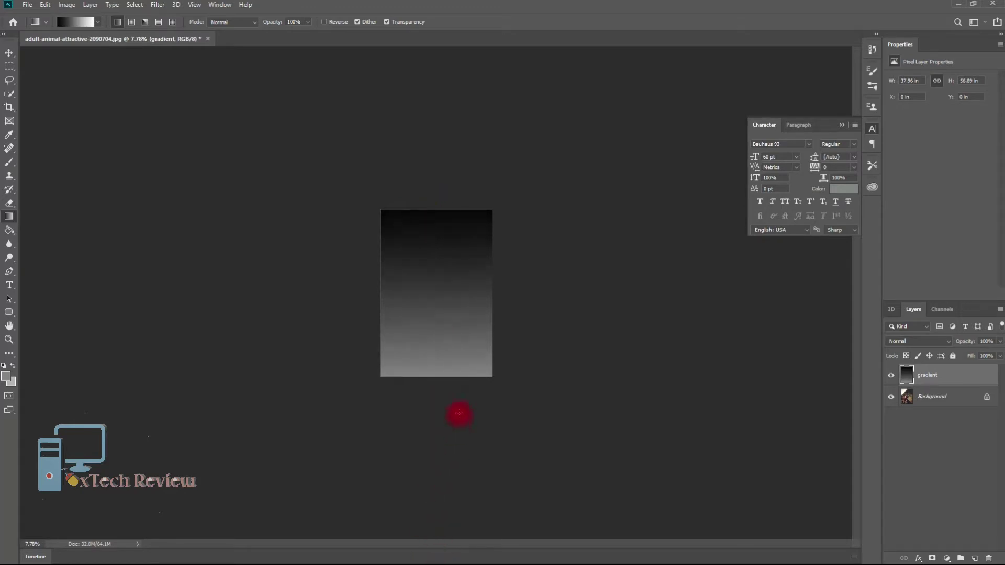
{"action": "scroll", "coordinate": [421, 273], "scroll_direction": "up", "scroll_amount": 2}
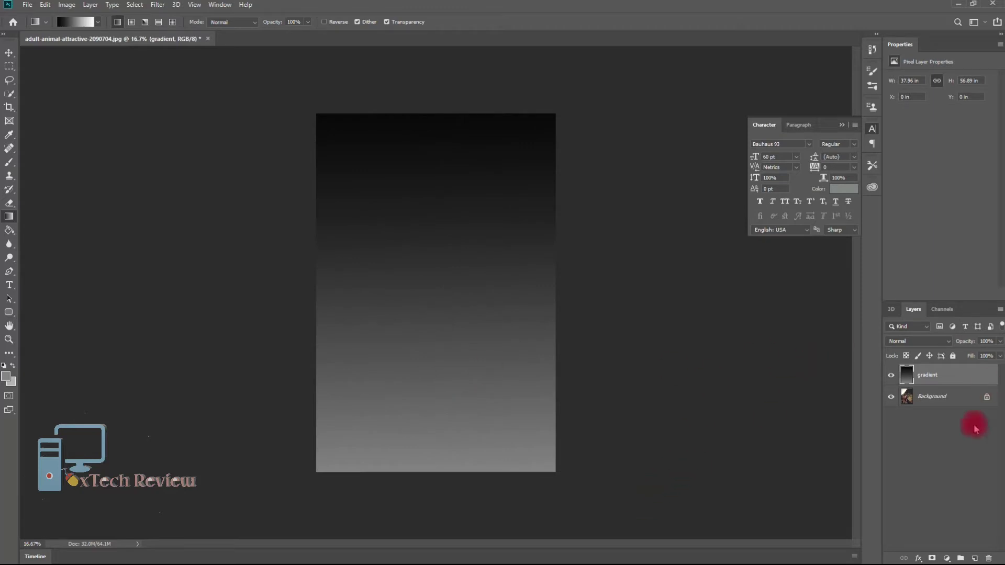
Step: Add a new empty layer and place it on top of the gradient layer
{"action": "left_click", "coordinate": [953, 448]}
{"action": "left_click", "coordinate": [909, 397]}
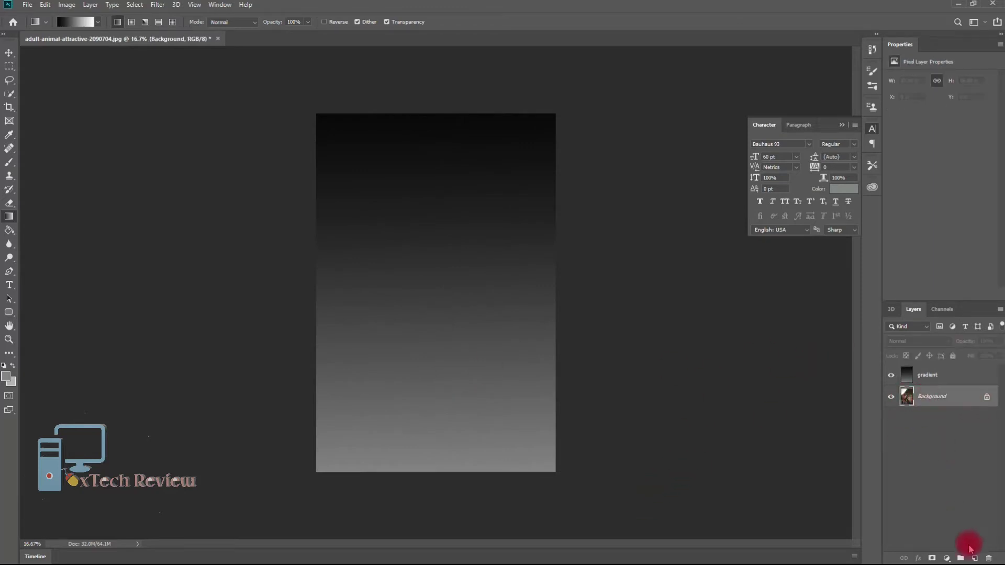
{"action": "left_click", "coordinate": [976, 557]}
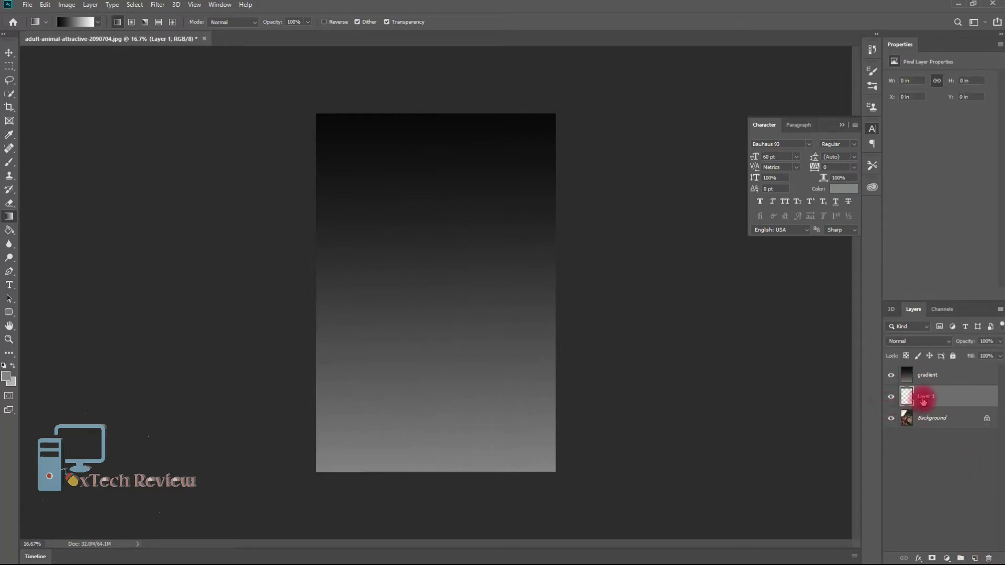
{"action": "left_click_drag", "start_coordinate": [925, 376], "coordinate": [931, 405]}
{"action": "left_click", "coordinate": [931, 377]}
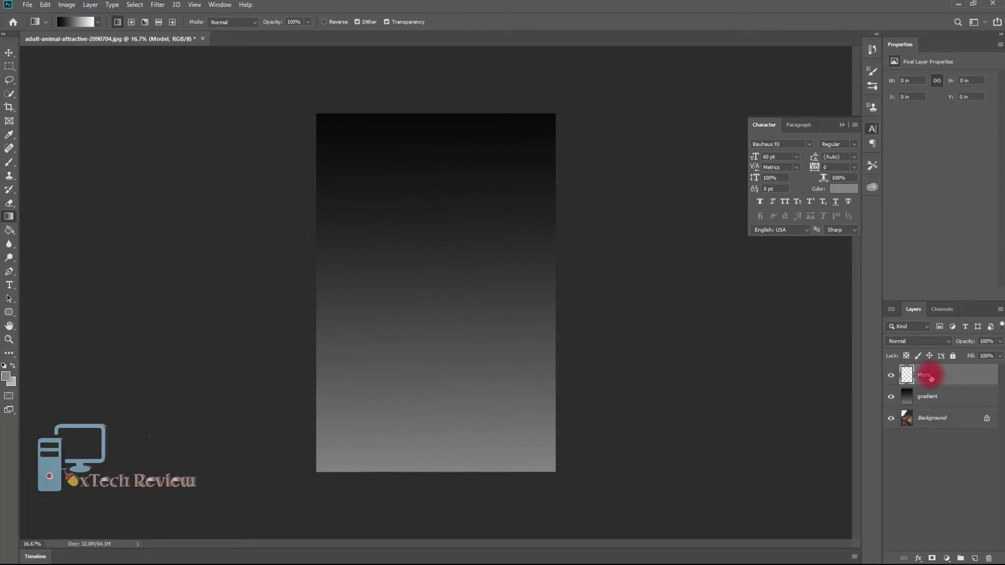
Step: Select the Background layer and hide the gradient layer to reveal the photo
{"action": "left_click", "coordinate": [942, 424]}
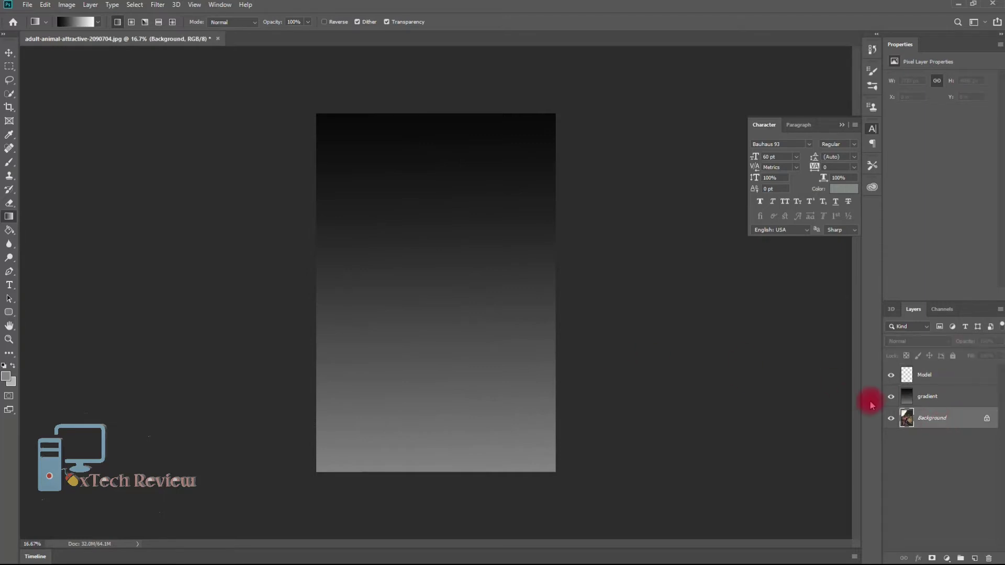
{"action": "left_click", "coordinate": [891, 397]}
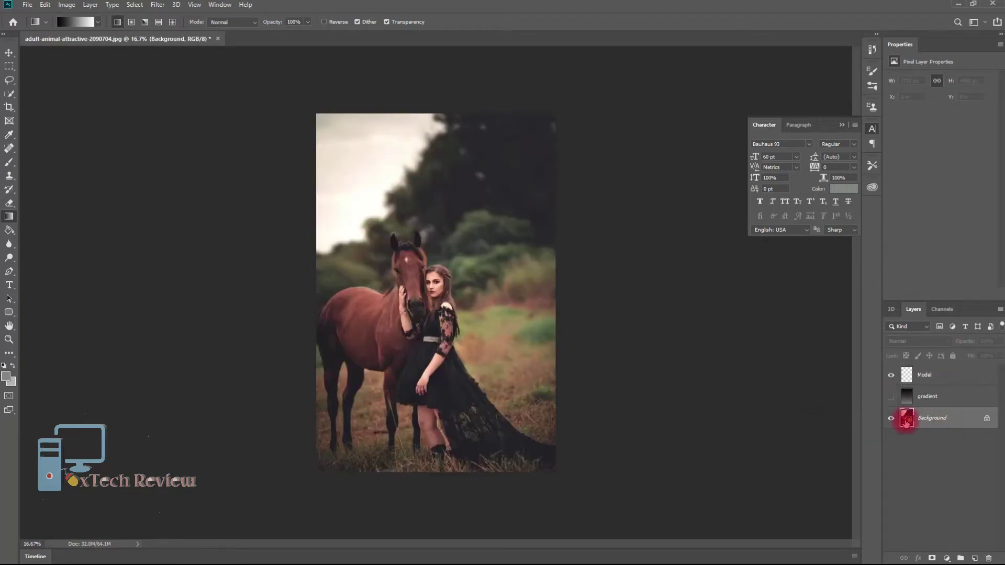
{"action": "left_click", "coordinate": [16, 97]}
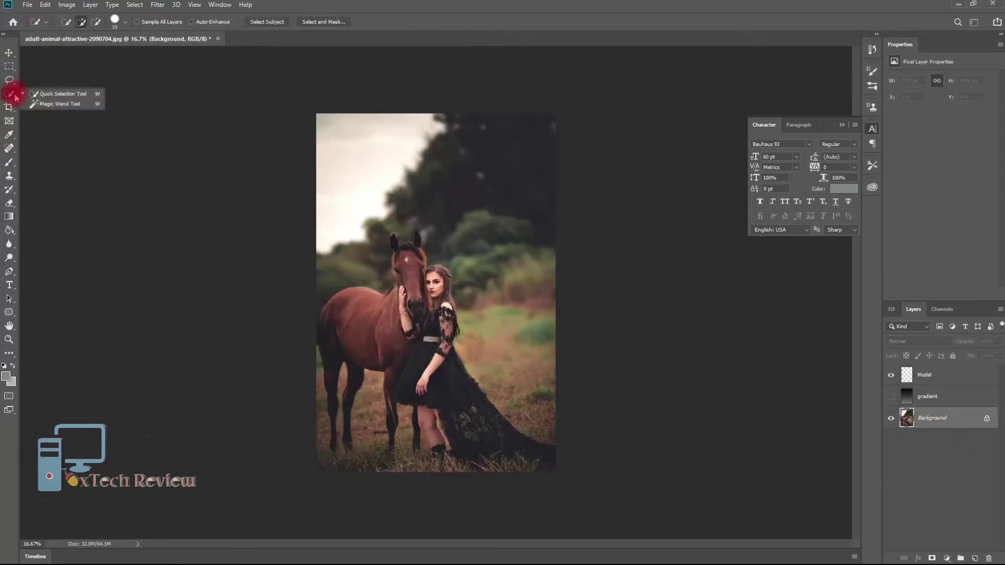
Step: Paint a Quick Selection over the horse's head, neck, back and the woman's hair
{"action": "left_click", "coordinate": [67, 94]}
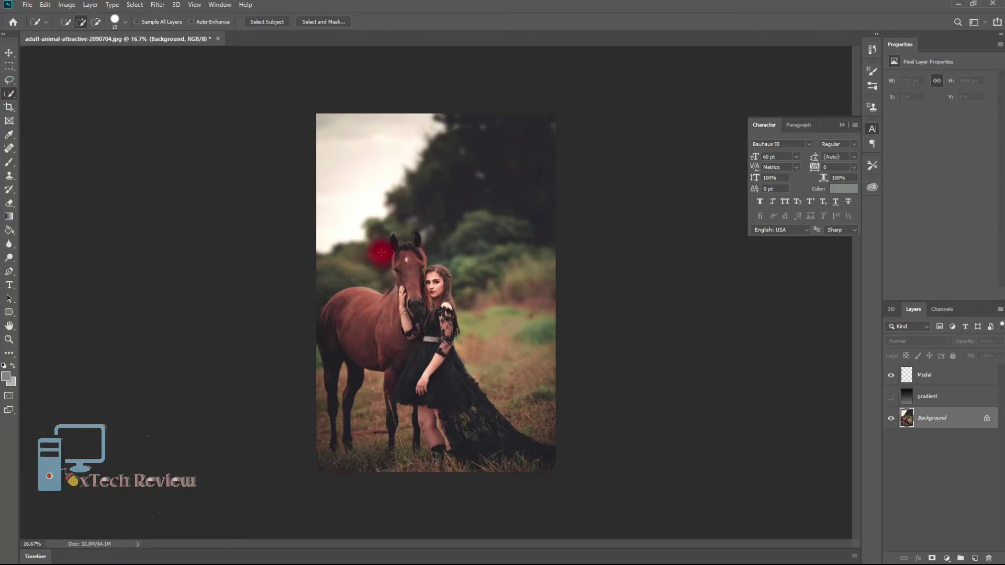
{"action": "scroll", "coordinate": [436, 205], "scroll_direction": "up", "scroll_amount": 4}
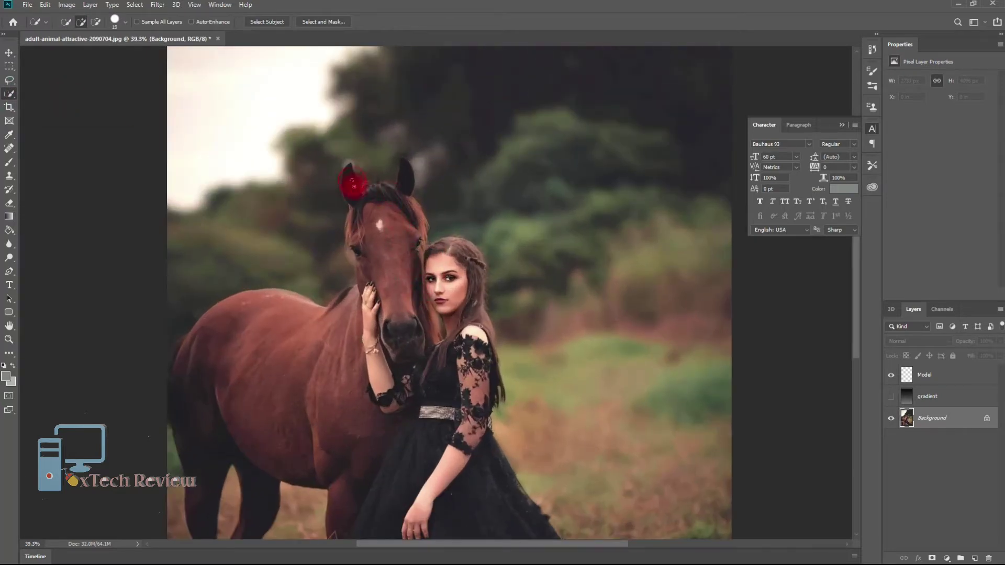
{"action": "mouse_move", "coordinate": [354, 185]}
{"action": "left_mouse_down"}
{"action": "mouse_move", "coordinate": [387, 254]}
{"action": "mouse_move", "coordinate": [386, 237]}
{"action": "left_mouse_up"}
{"action": "mouse_move", "coordinate": [399, 200]}
{"action": "left_mouse_down"}
{"action": "mouse_move", "coordinate": [409, 258]}
{"action": "mouse_move", "coordinate": [443, 279]}
{"action": "mouse_move", "coordinate": [449, 260]}
{"action": "mouse_move", "coordinate": [433, 252]}
{"action": "mouse_move", "coordinate": [466, 251]}
{"action": "mouse_move", "coordinate": [476, 290]}
{"action": "mouse_move", "coordinate": [476, 267]}
{"action": "mouse_move", "coordinate": [476, 365]}
{"action": "mouse_move", "coordinate": [185, 368]}
{"action": "mouse_move", "coordinate": [184, 500]}
{"action": "left_mouse_up"}
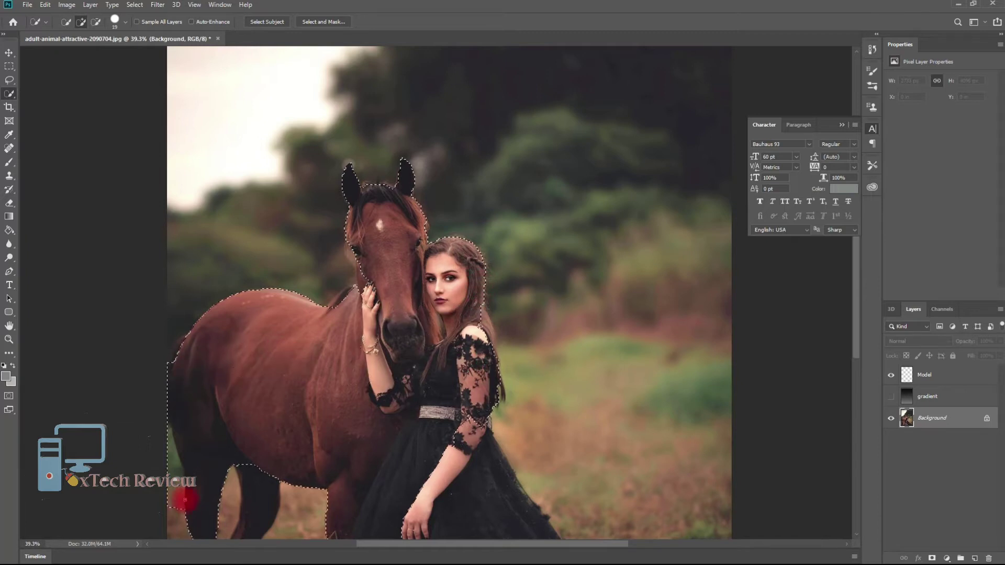
{"action": "mouse_move", "coordinate": [270, 442]}
{"action": "left_mouse_down"}
{"action": "mouse_move", "coordinate": [296, 313]}
{"action": "mouse_move", "coordinate": [369, 282]}
{"action": "mouse_move", "coordinate": [358, 264]}
{"action": "mouse_move", "coordinate": [367, 268]}
{"action": "mouse_move", "coordinate": [391, 188]}
{"action": "mouse_move", "coordinate": [367, 183]}
{"action": "mouse_move", "coordinate": [391, 185]}
{"action": "left_mouse_up"}
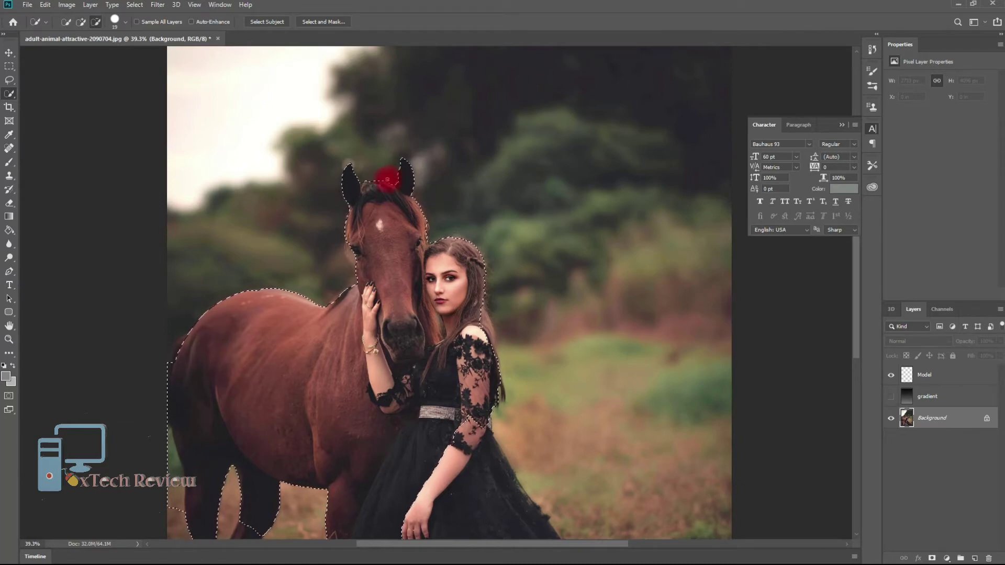
{"action": "scroll", "coordinate": [440, 262], "scroll_direction": "down", "scroll_amount": 1}
{"action": "scroll", "coordinate": [440, 262], "scroll_direction": "down", "scroll_amount": 1}
{"action": "scroll", "coordinate": [450, 287], "scroll_direction": "up", "scroll_amount": 6}
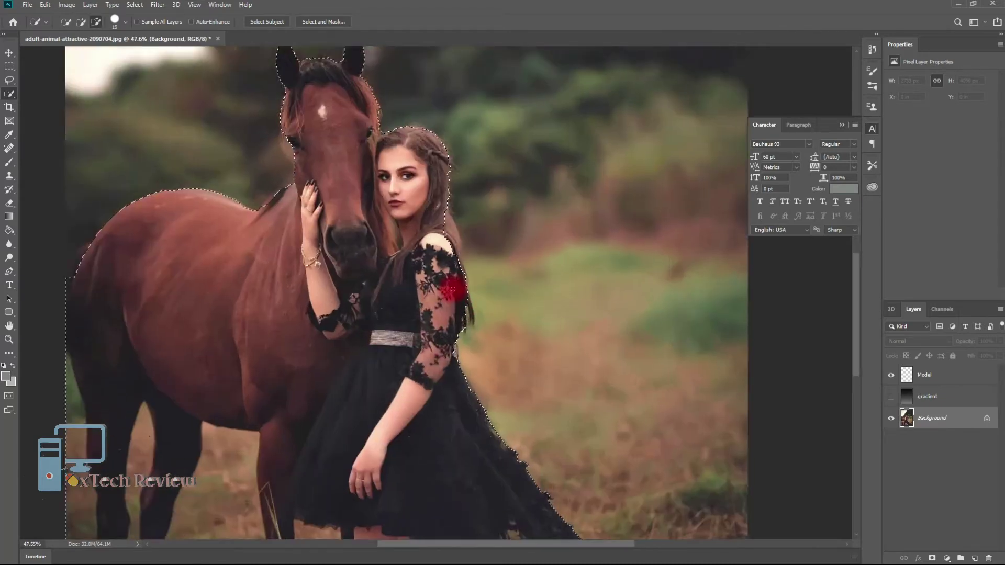
{"action": "mouse_move", "coordinate": [468, 261]}
{"action": "left_mouse_down"}
{"action": "mouse_move", "coordinate": [442, 175]}
{"action": "mouse_move", "coordinate": [446, 157]}
{"action": "mouse_move", "coordinate": [461, 181]}
{"action": "mouse_move", "coordinate": [444, 96]}
{"action": "left_mouse_up"}
{"action": "scroll", "coordinate": [148, 208], "scroll_direction": "down", "scroll_amount": 4}
{"action": "left_click", "coordinate": [148, 208]}
{"action": "scroll", "coordinate": [377, 239], "scroll_direction": "up", "scroll_amount": 6}
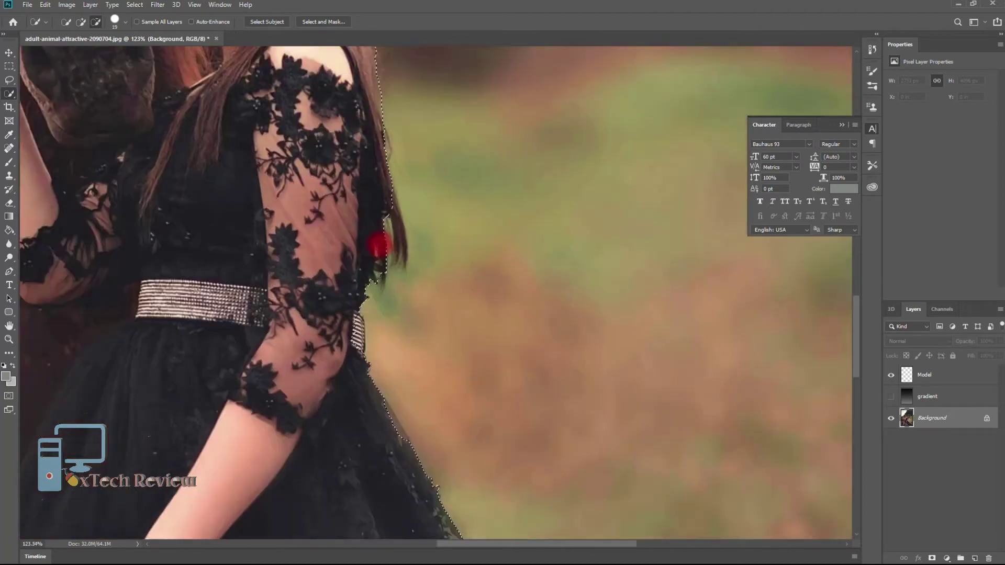
{"action": "scroll", "coordinate": [68, 271], "scroll_direction": "down", "scroll_amount": 8}
{"action": "scroll", "coordinate": [287, 305], "scroll_direction": "up", "scroll_amount": 6}
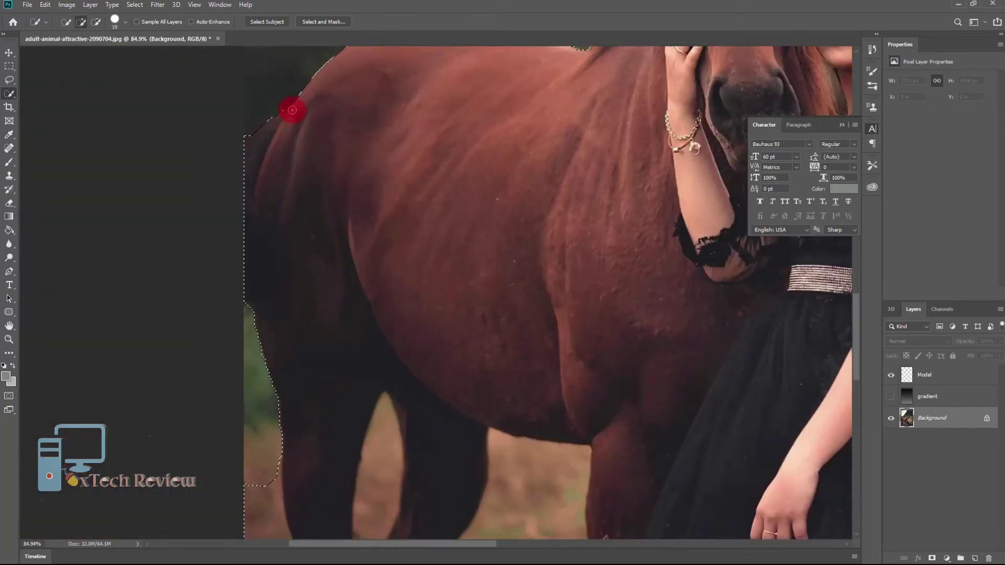
{"action": "scroll", "coordinate": [336, 224], "scroll_direction": "down", "scroll_amount": 1}
{"action": "scroll", "coordinate": [298, 112], "scroll_direction": "up", "scroll_amount": 1}
{"action": "scroll", "coordinate": [348, 337], "scroll_direction": "down", "scroll_amount": 10}
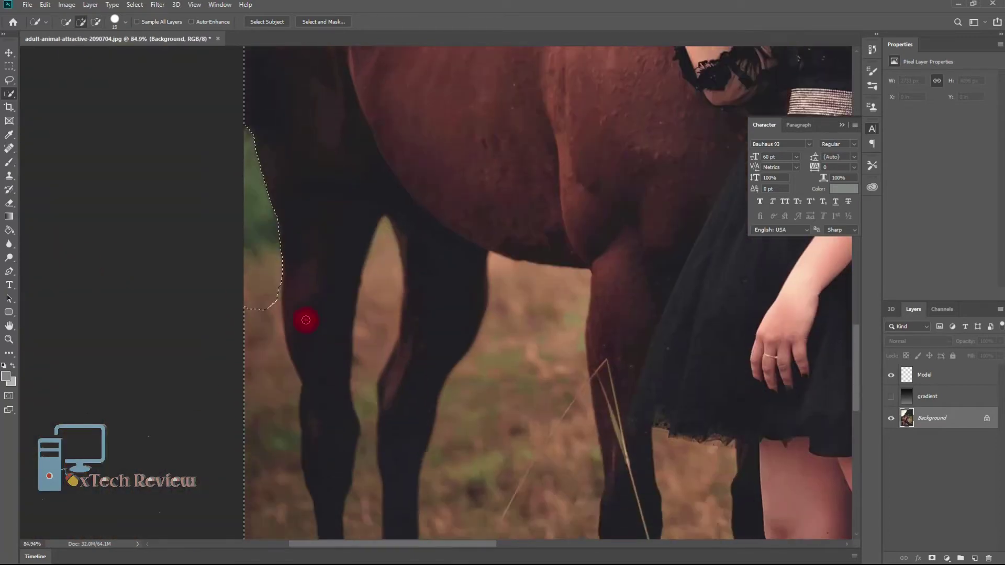
{"action": "scroll", "coordinate": [337, 443], "scroll_direction": "down", "scroll_amount": 5}
Step: Subtract the grass between the horse's legs and tidy the inner leg edge
{"action": "left_click_drag", "start_coordinate": [515, 155], "coordinate": [507, 365]}
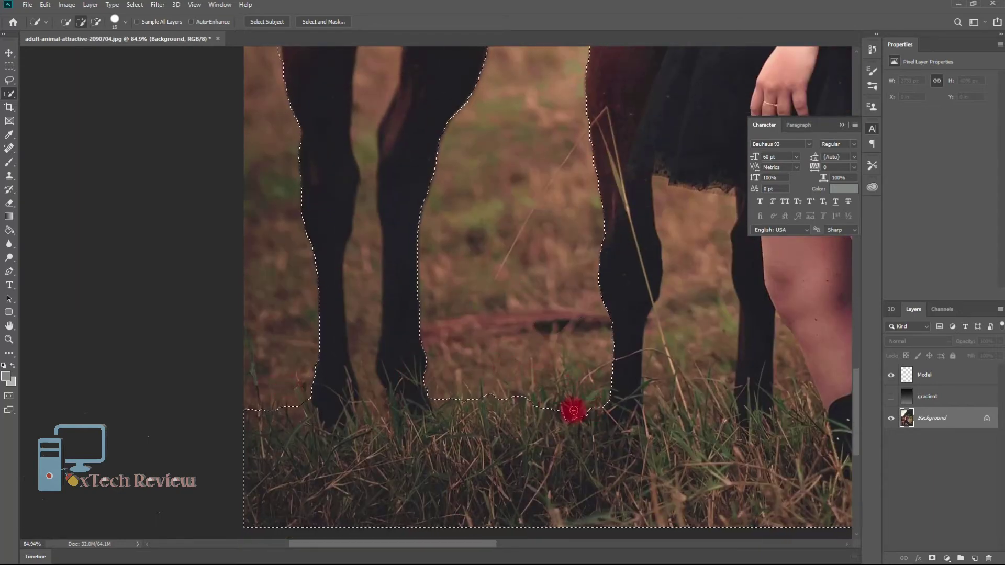
{"action": "mouse_move", "coordinate": [683, 243]}
{"action": "left_mouse_down"}
{"action": "mouse_move", "coordinate": [689, 359]}
{"action": "mouse_move", "coordinate": [659, 347]}
{"action": "mouse_move", "coordinate": [656, 370]}
{"action": "mouse_move", "coordinate": [696, 408]}
{"action": "left_mouse_up"}
{"action": "mouse_move", "coordinate": [364, 73]}
{"action": "left_mouse_down"}
{"action": "mouse_move", "coordinate": [365, 341]}
{"action": "mouse_move", "coordinate": [321, 285]}
{"action": "left_mouse_up"}
{"action": "mouse_move", "coordinate": [397, 354]}
{"action": "left_mouse_down"}
{"action": "mouse_move", "coordinate": [369, 279]}
{"action": "mouse_move", "coordinate": [367, 321]}
{"action": "mouse_move", "coordinate": [376, 282]}
{"action": "mouse_move", "coordinate": [373, 310]}
{"action": "mouse_move", "coordinate": [343, 349]}
{"action": "mouse_move", "coordinate": [337, 395]}
{"action": "mouse_move", "coordinate": [280, 478]}
{"action": "mouse_move", "coordinate": [370, 340]}
{"action": "mouse_move", "coordinate": [367, 392]}
{"action": "mouse_move", "coordinate": [289, 388]}
{"action": "left_mouse_up"}
{"action": "scroll", "coordinate": [546, 318], "scroll_direction": "down", "scroll_amount": 3}
{"action": "scroll", "coordinate": [650, 382], "scroll_direction": "up", "scroll_amount": 4}
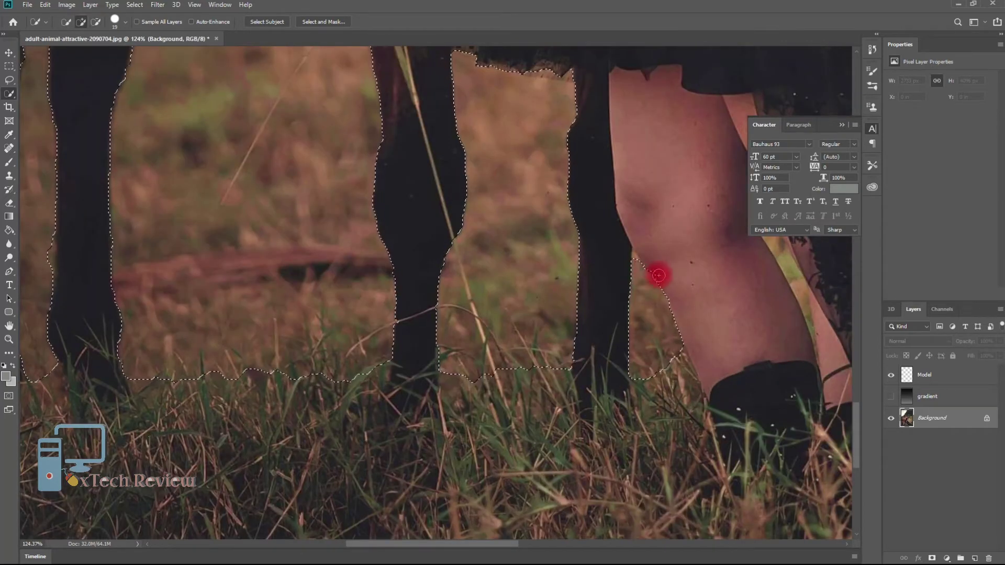
{"action": "scroll", "coordinate": [657, 273], "scroll_direction": "down", "scroll_amount": 5}
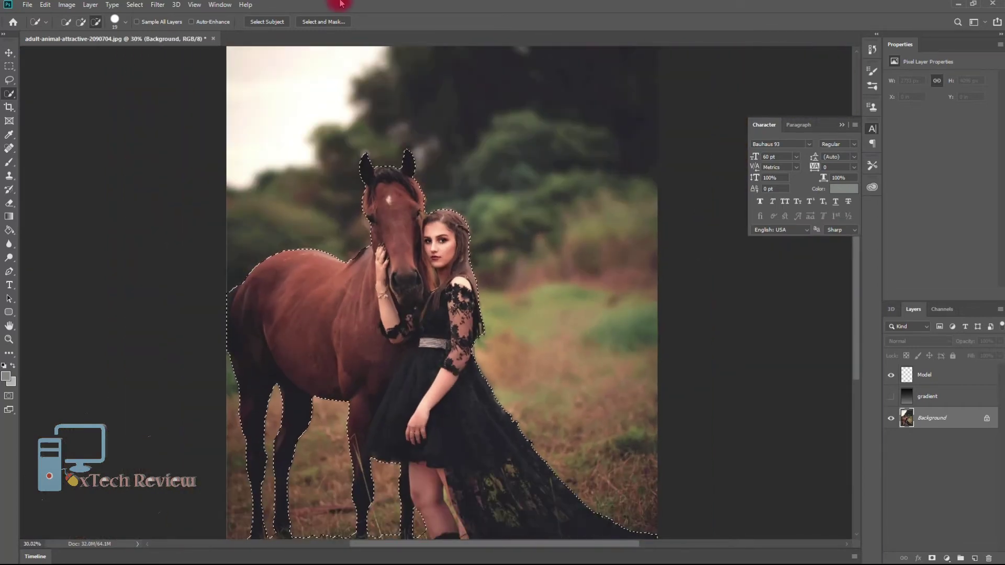
Step: Check the selection edges in Select and Mask and return to the image
{"action": "left_click", "coordinate": [323, 22]}
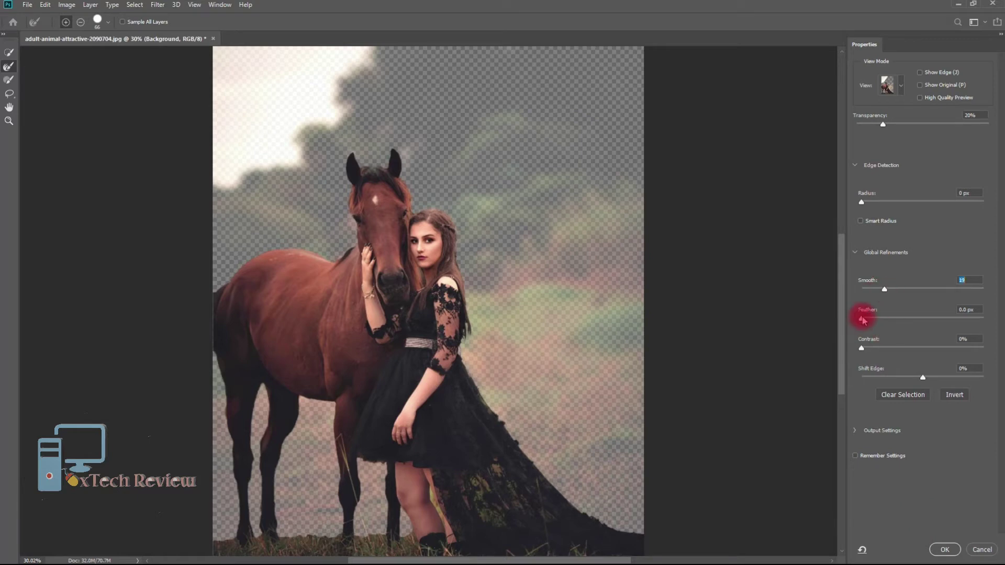
{"action": "left_click", "coordinate": [945, 549]}
{"action": "scroll", "coordinate": [321, 171], "scroll_direction": "up", "scroll_amount": 3}
{"action": "scroll", "coordinate": [440, 65], "scroll_direction": "up", "scroll_amount": 3}
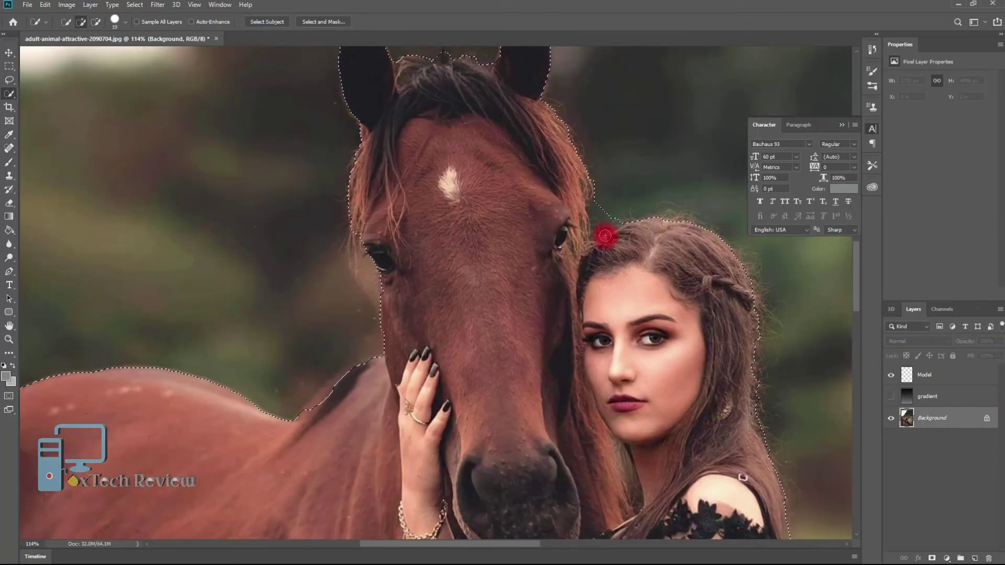
{"action": "scroll", "coordinate": [640, 258], "scroll_direction": "down", "scroll_amount": 2}
{"action": "scroll", "coordinate": [640, 258], "scroll_direction": "down", "scroll_amount": 5}
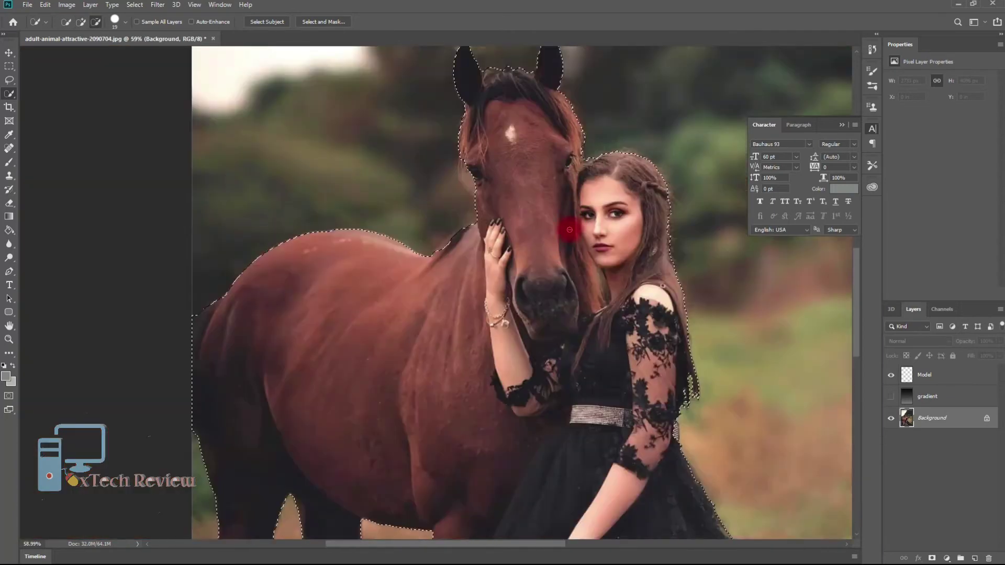
{"action": "scroll", "coordinate": [619, 344], "scroll_direction": "up", "scroll_amount": 5}
{"action": "scroll", "coordinate": [576, 342], "scroll_direction": "down", "scroll_amount": 6}
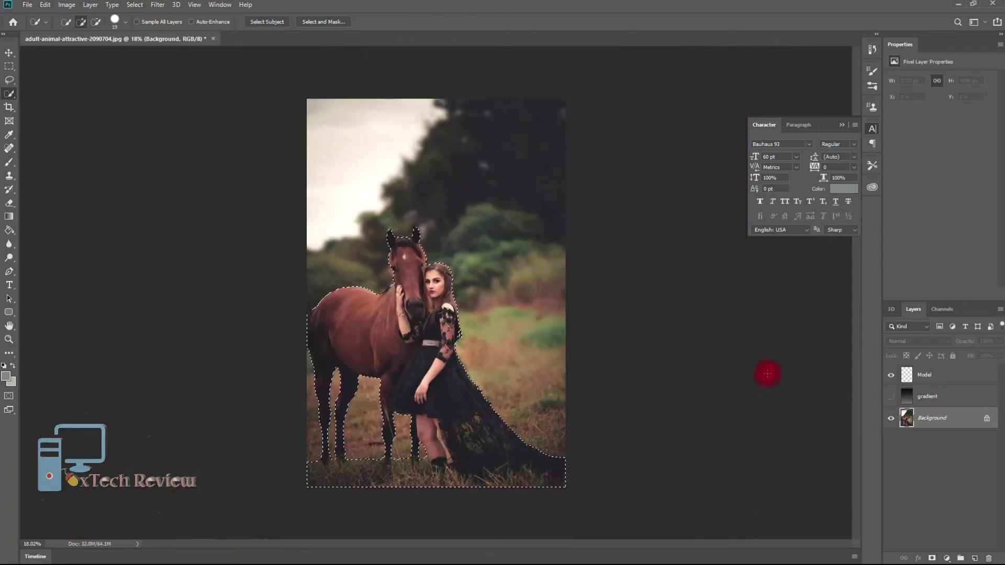
Step: Show the gradient layer, take the Brush tool with a mid-grey foreground, and select the Model layer
{"action": "left_click", "coordinate": [890, 398]}
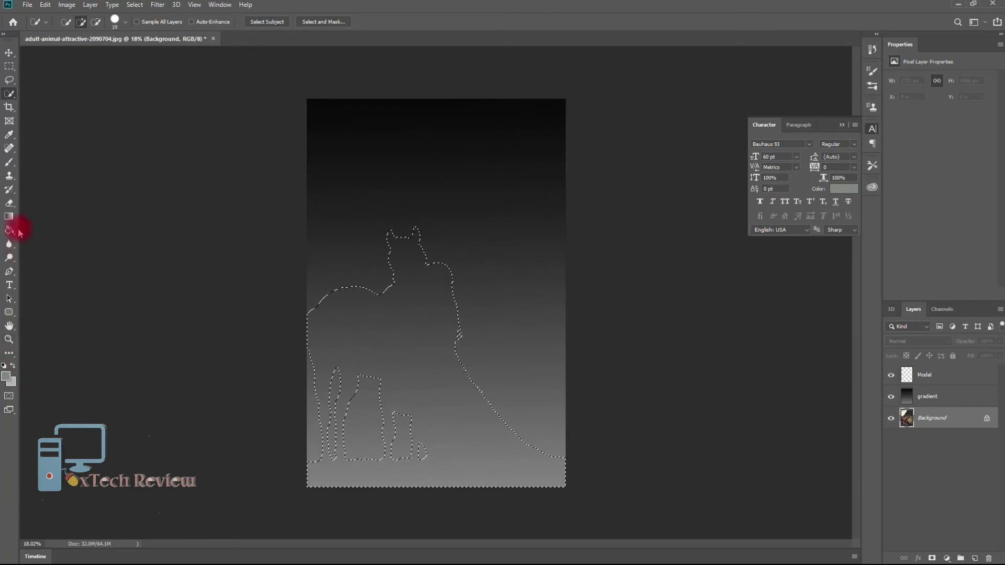
{"action": "left_click_drag", "start_coordinate": [9, 166], "coordinate": [45, 161]}
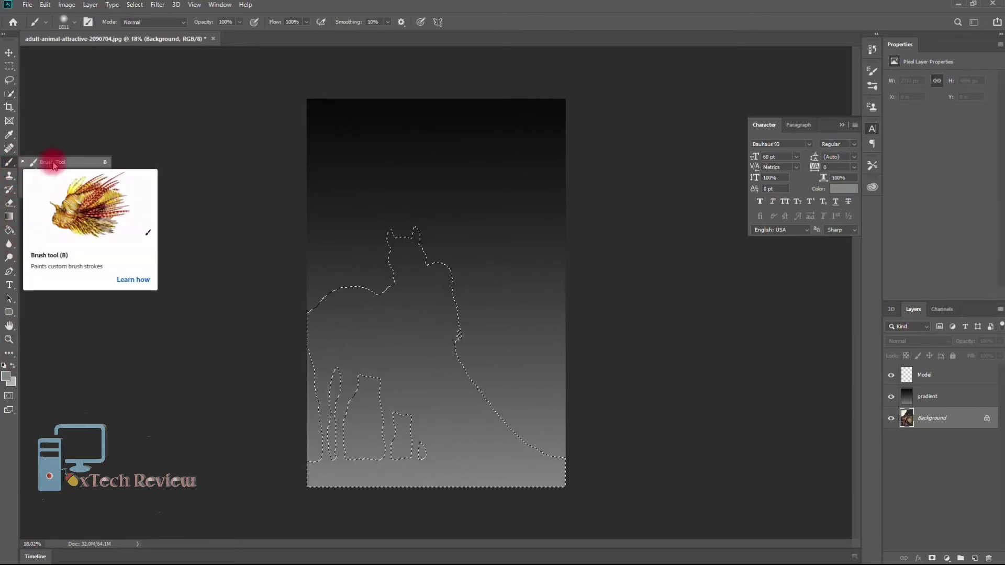
{"action": "left_click", "coordinate": [6, 377]}
{"action": "left_click", "coordinate": [368, 183]}
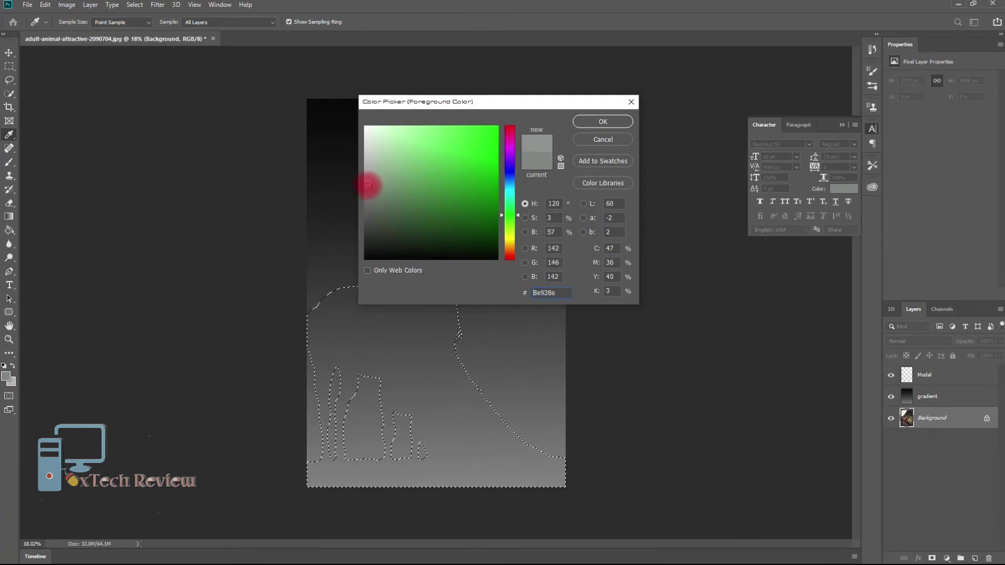
{"action": "left_click", "coordinate": [366, 193]}
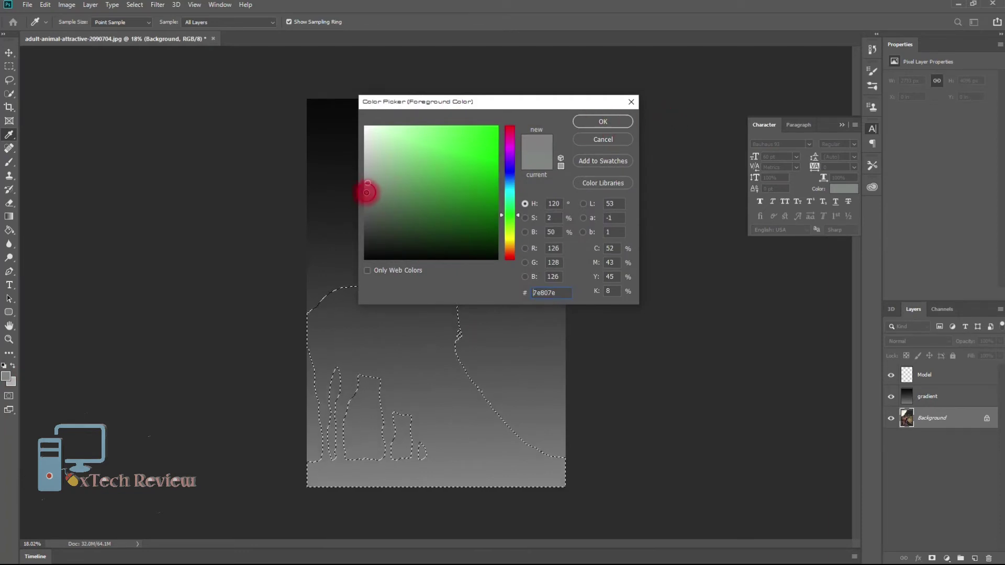
{"action": "left_click", "coordinate": [589, 120]}
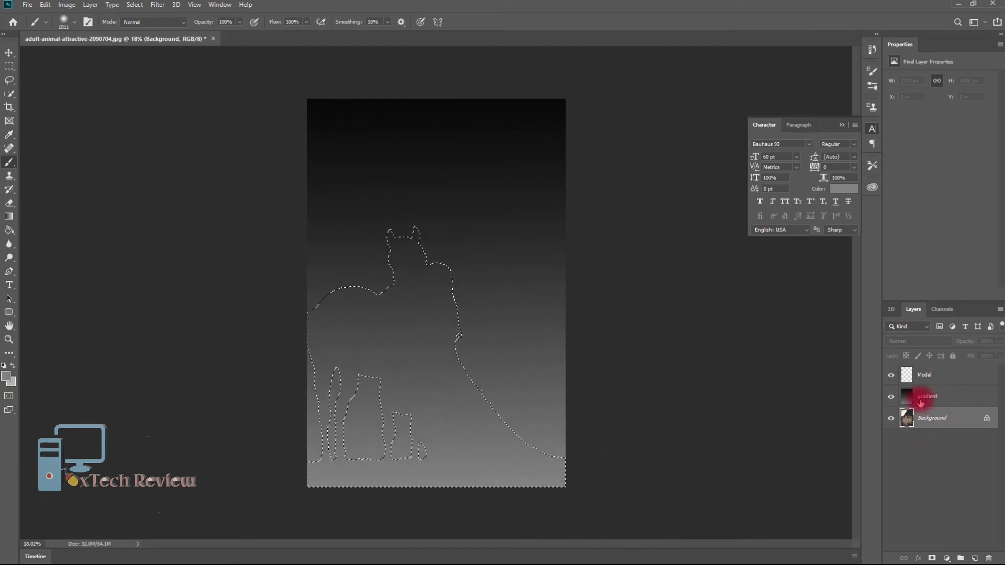
{"action": "left_click", "coordinate": [923, 398]}
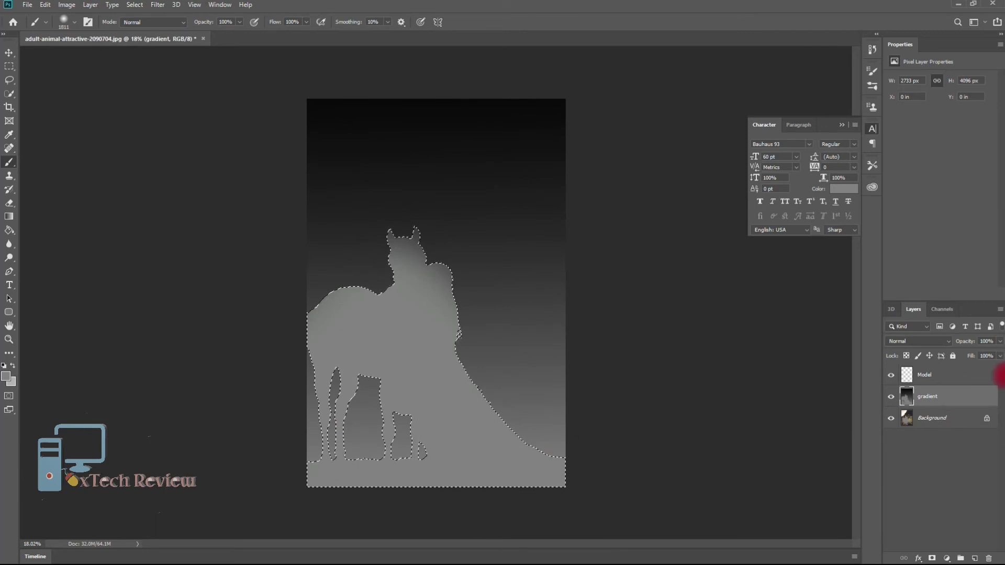
{"action": "left_click", "coordinate": [927, 375]}
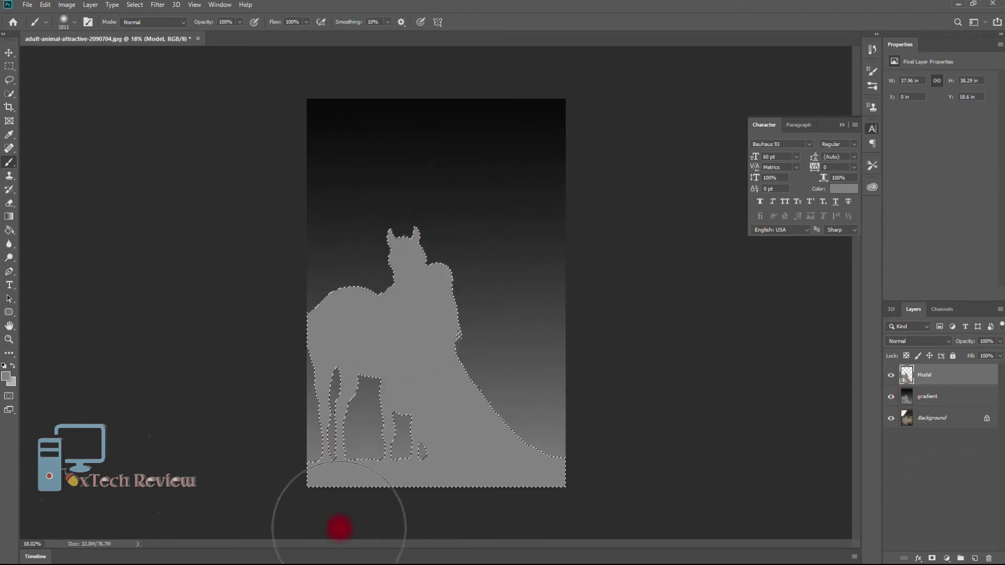
Step: Reselect the Model layer and clear the selection around the grey silhouette with Ctrl+D
{"action": "left_click", "coordinate": [914, 401]}
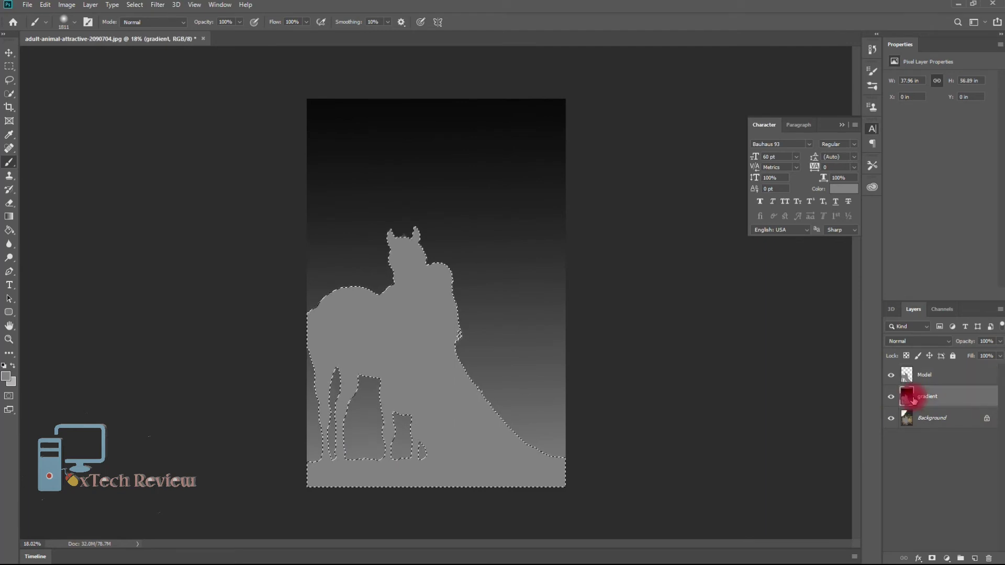
{"action": "left_click", "coordinate": [911, 375]}
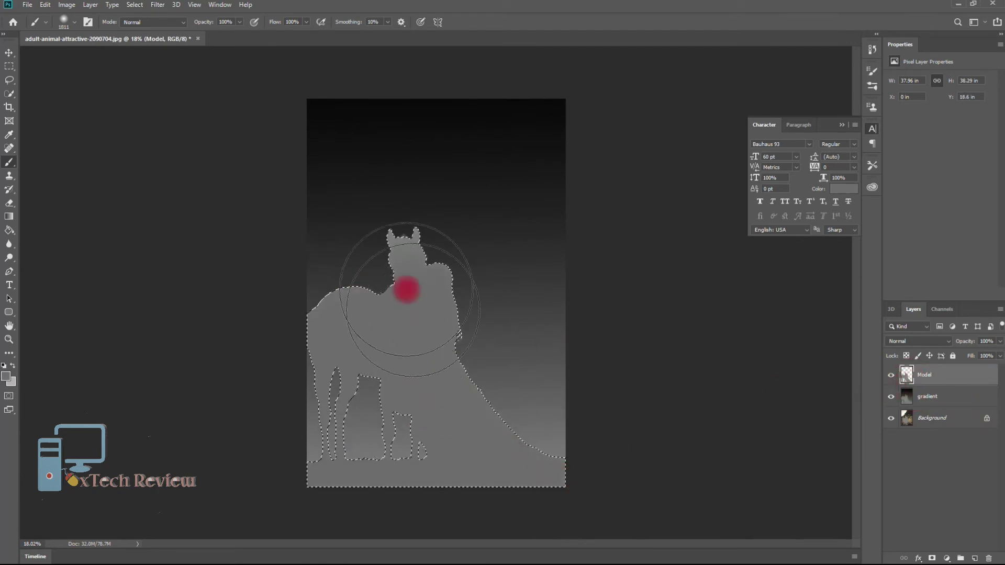
{"action": "left_click", "coordinate": [924, 511]}
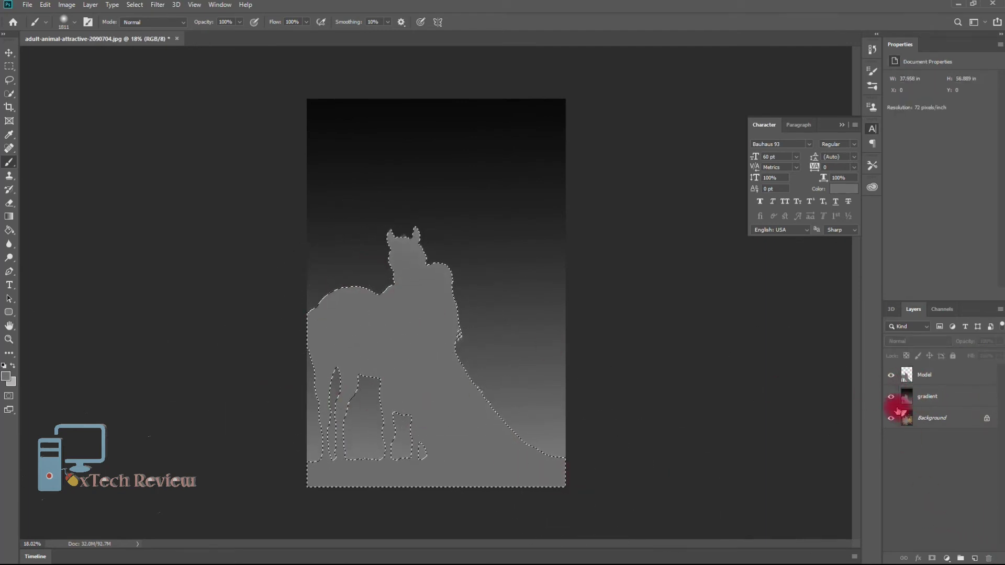
{"action": "left_click", "coordinate": [928, 377]}
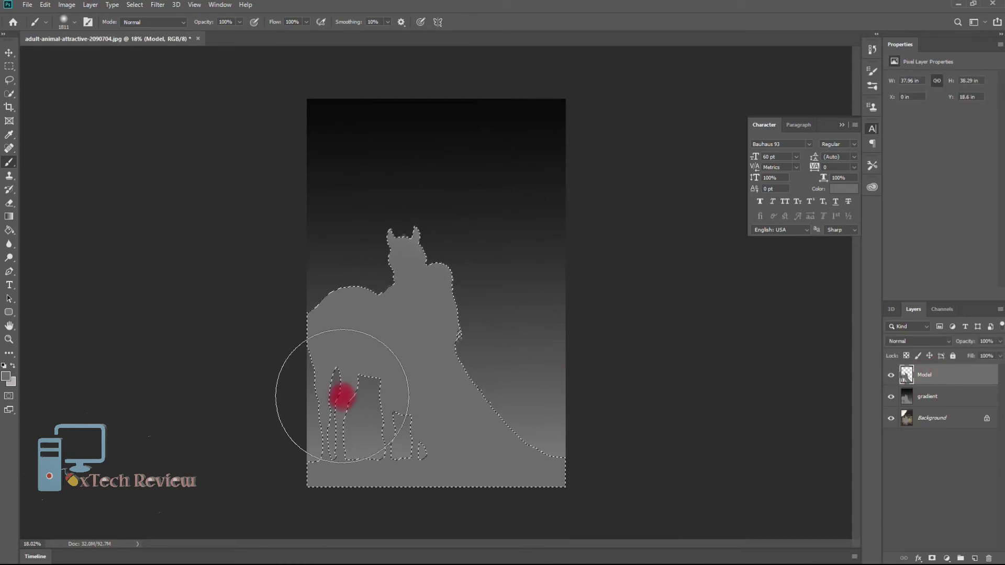
{"action": "key", "text": "ctrl+d"}
{"action": "left_click", "coordinate": [938, 460]}
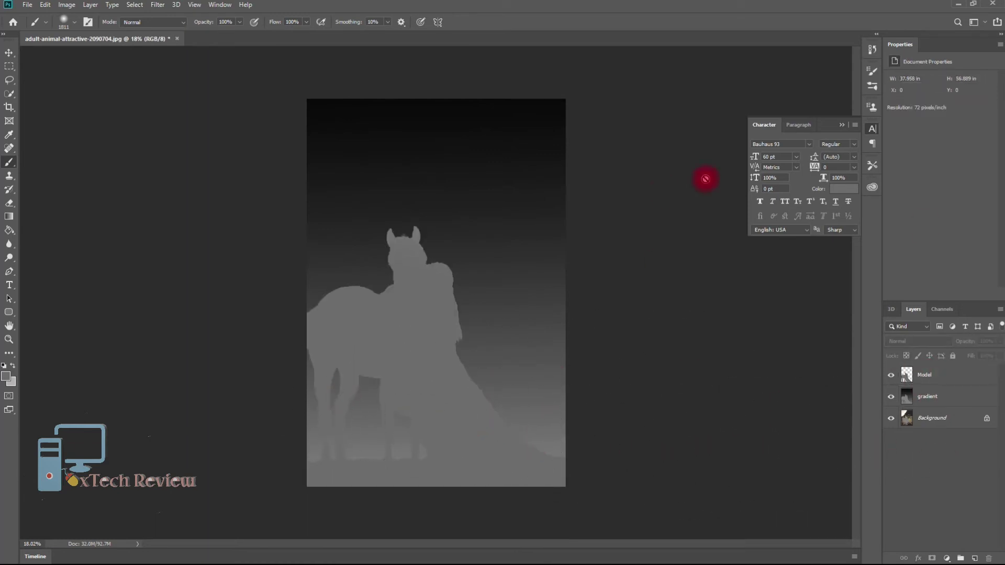
Step: Save the image as JPEG adult-animal-attractive-2090704_depth at maximum quality 10
{"action": "left_click", "coordinate": [28, 7]}
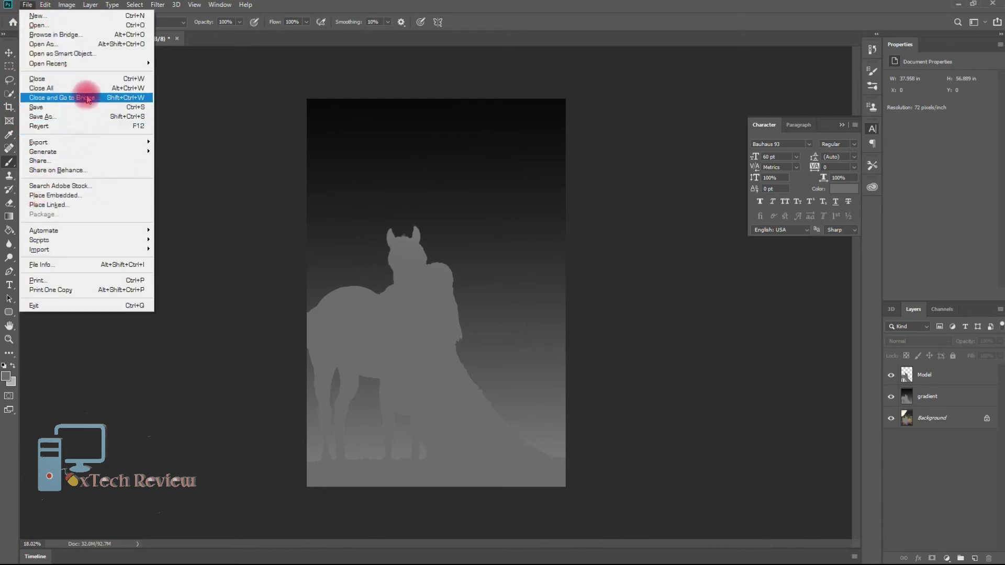
{"action": "left_click", "coordinate": [131, 117]}
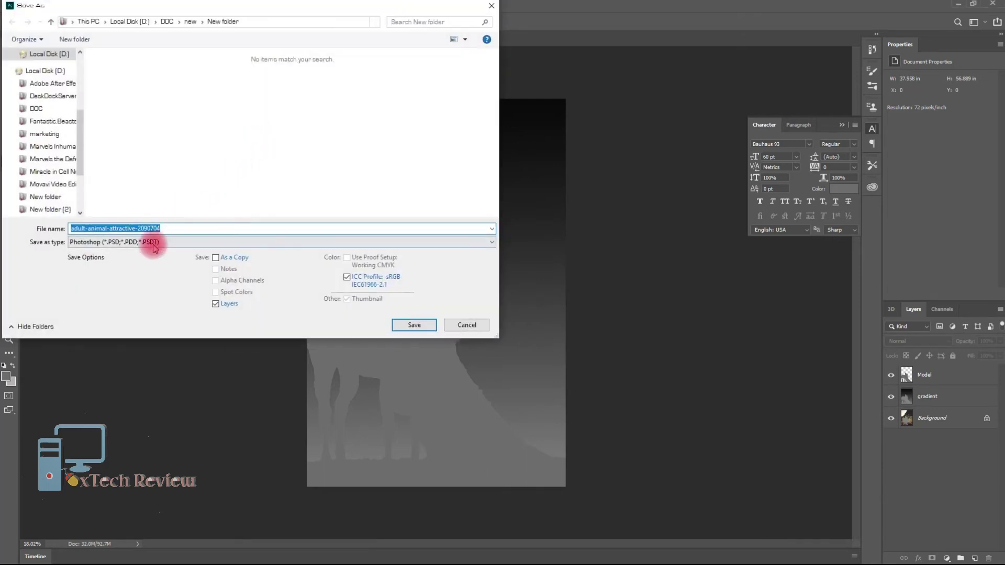
{"action": "left_click", "coordinate": [157, 242]}
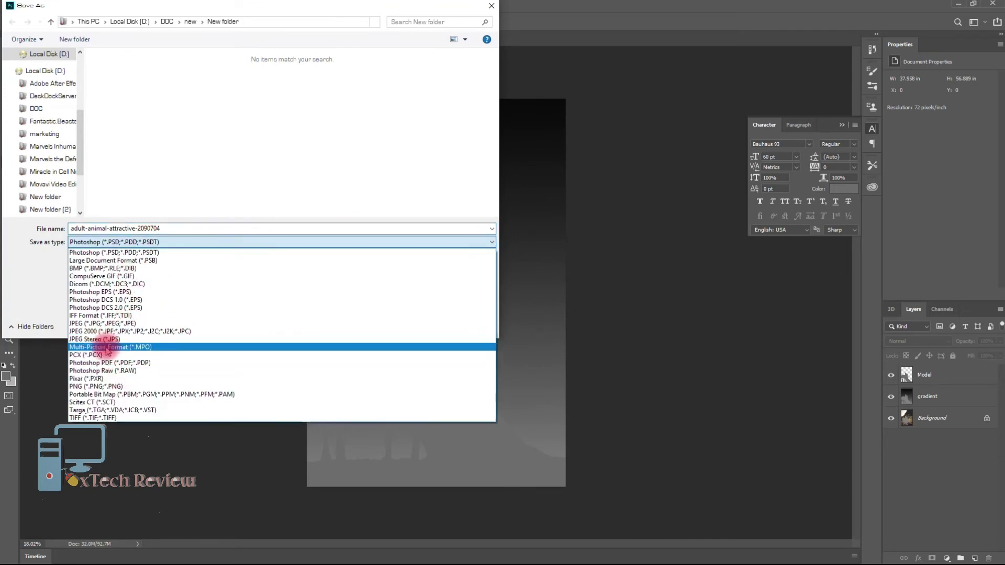
{"action": "left_click", "coordinate": [105, 323]}
{"action": "left_click", "coordinate": [179, 229]}
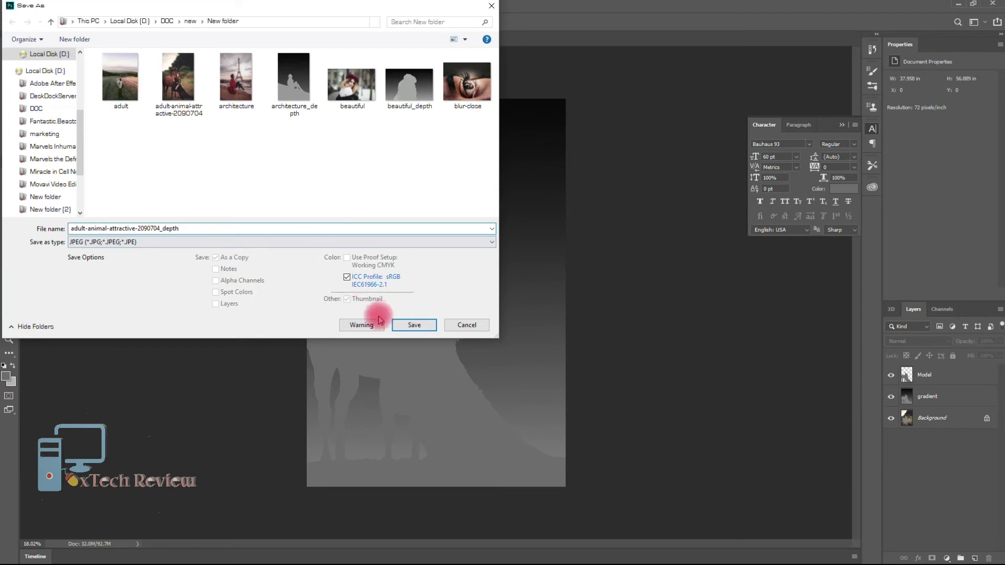
{"action": "left_click", "coordinate": [414, 326]}
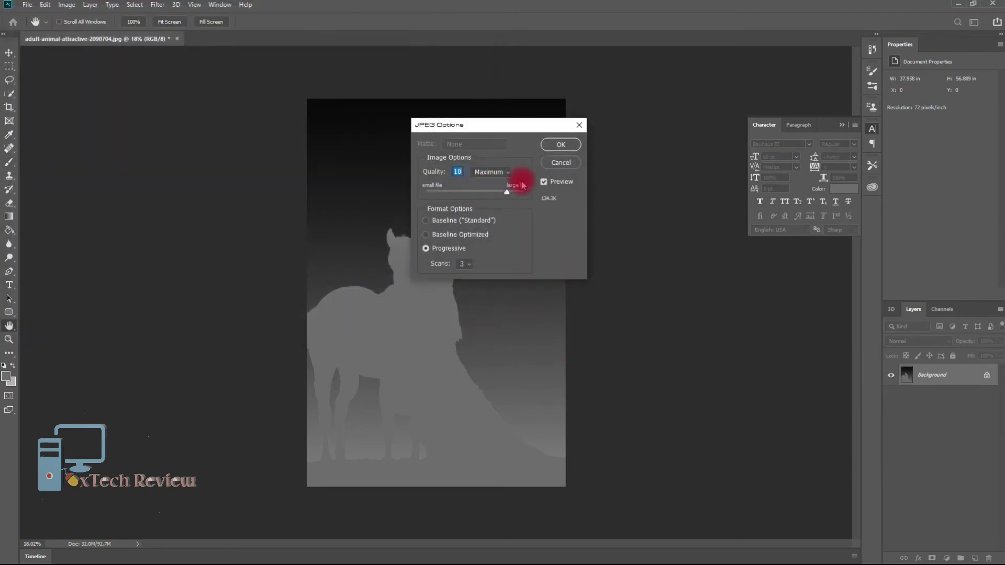
{"action": "left_click", "coordinate": [572, 146]}
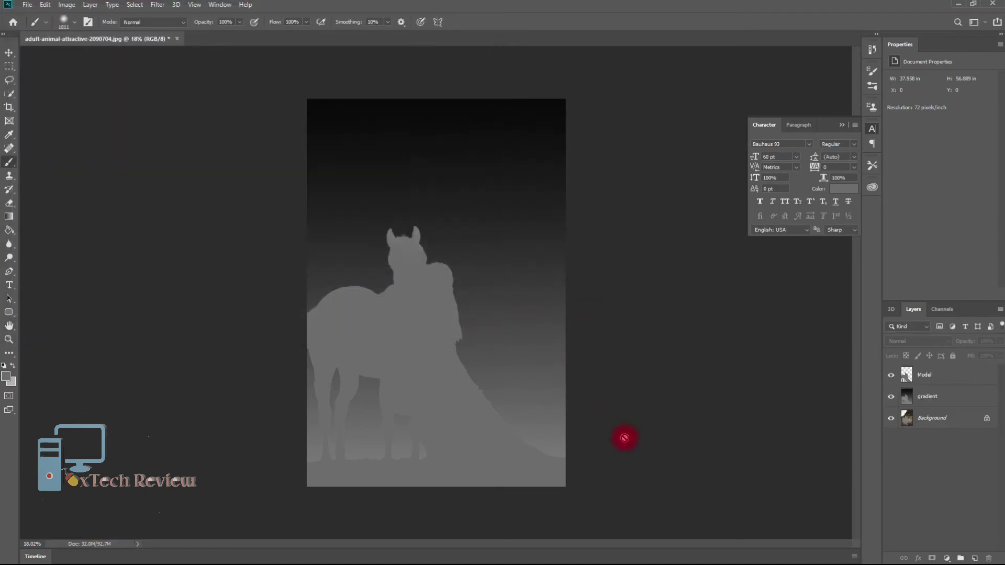
Step: Minimize Photoshop and refresh the Windows desktop
{"action": "left_click", "coordinate": [957, 6]}
{"action": "right_click", "coordinate": [669, 285]}
{"action": "left_click", "coordinate": [676, 314]}
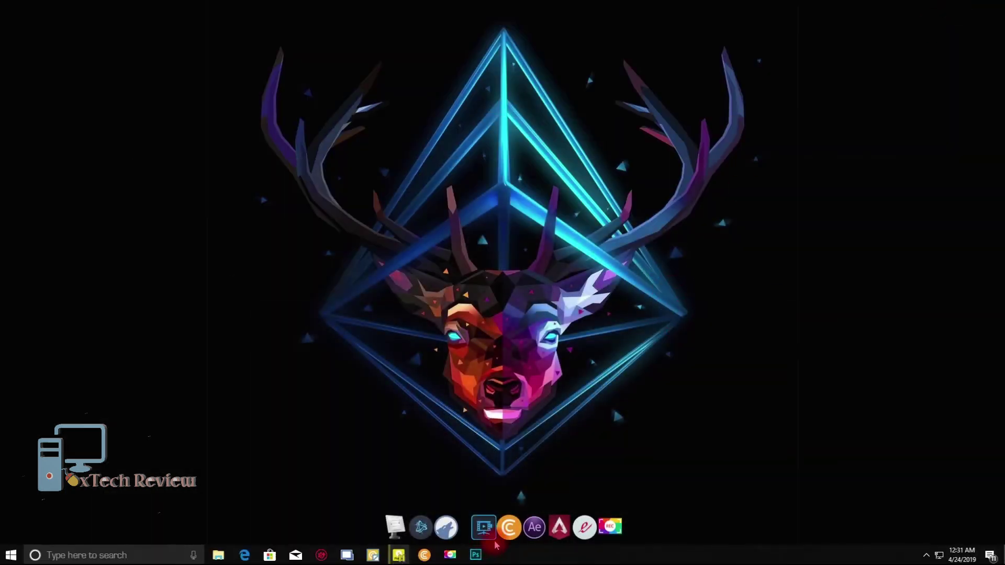
Step: Launch the web browser and go to Facebook
{"action": "left_click", "coordinate": [424, 556]}
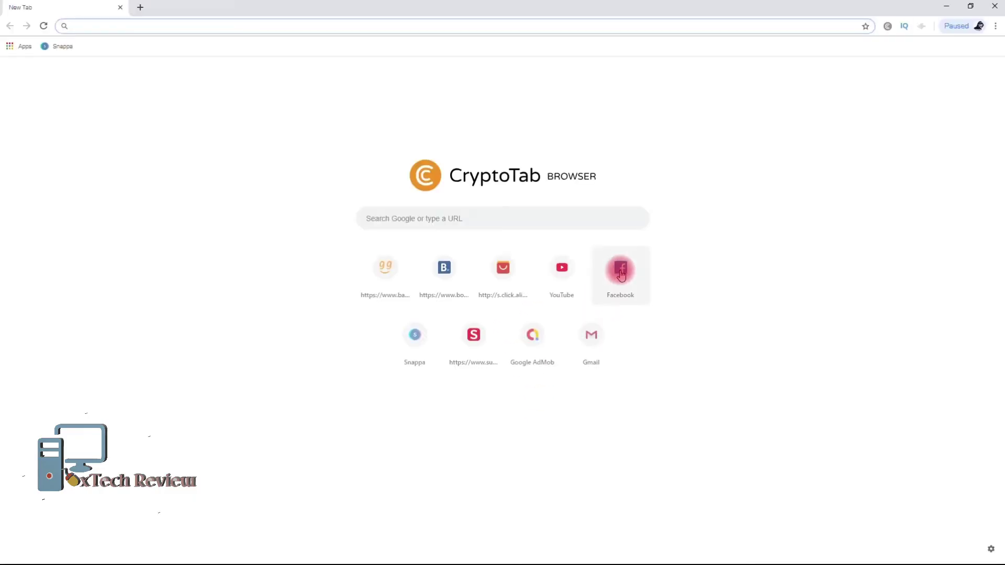
{"action": "left_click", "coordinate": [626, 270]}
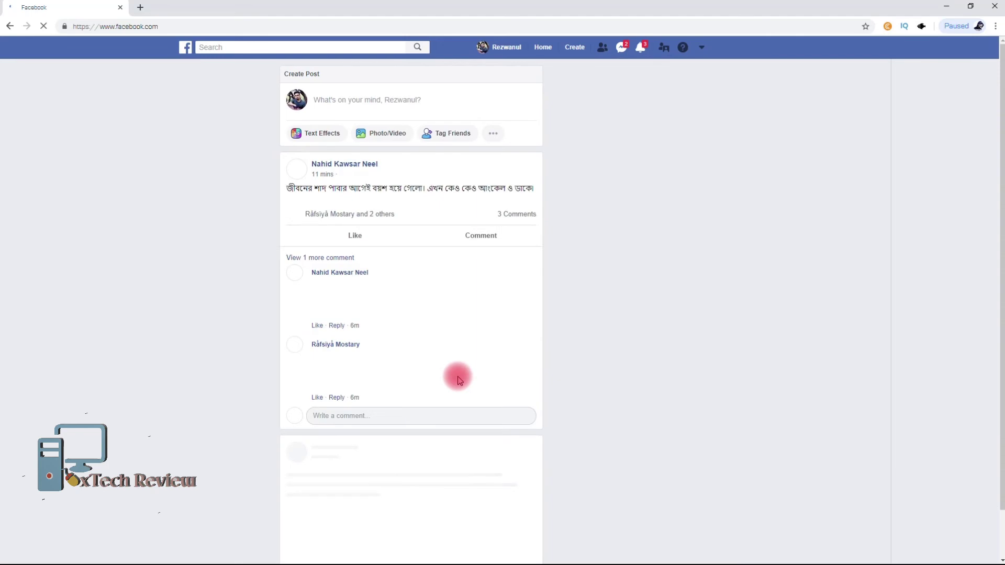
{"action": "scroll", "coordinate": [371, 175], "scroll_direction": "down", "scroll_amount": 3}
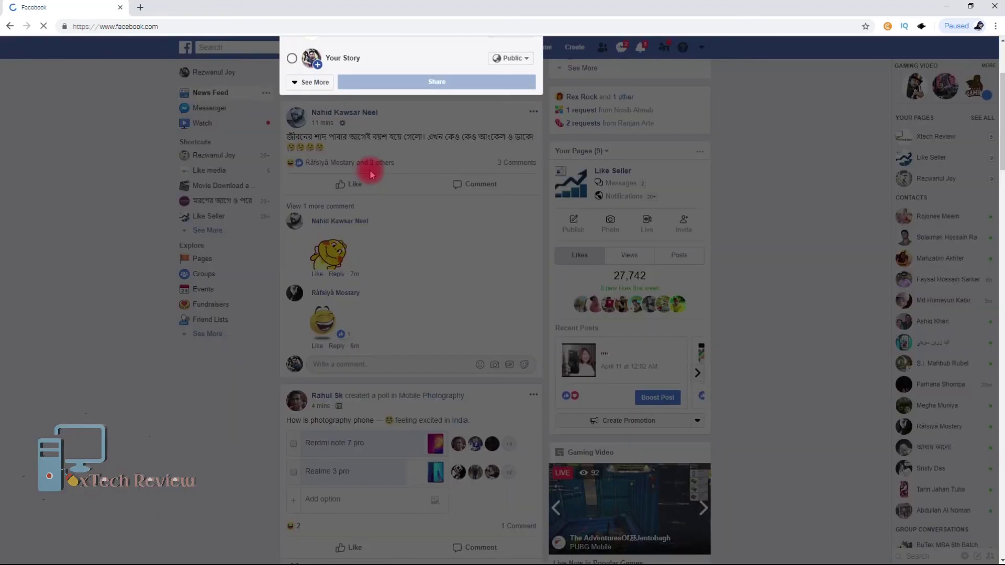
{"action": "scroll", "coordinate": [371, 174], "scroll_direction": "up", "scroll_amount": 3}
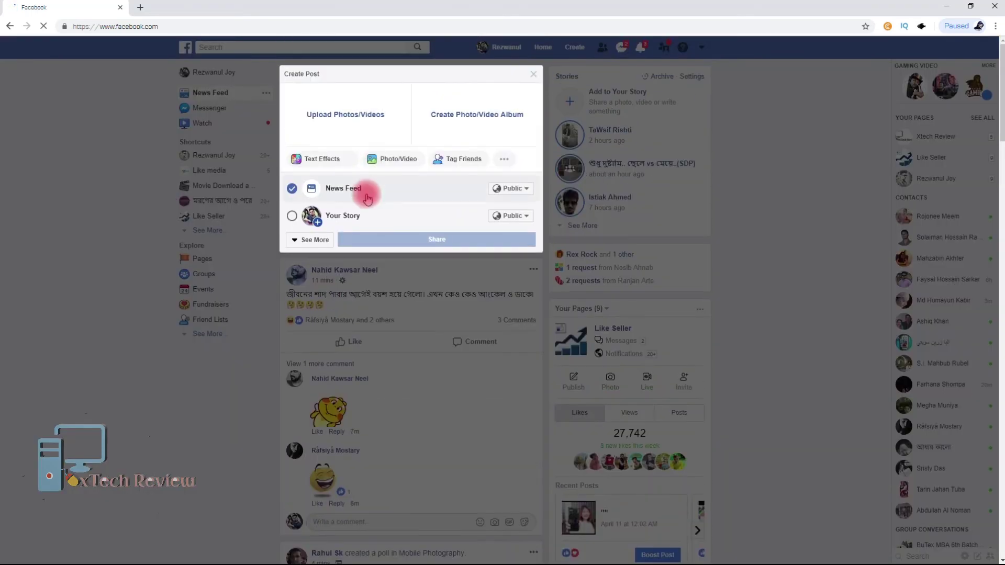
Step: Add the horse-and-woman photo and its _depth image to a new post
{"action": "left_click", "coordinate": [419, 180]}
{"action": "left_click", "coordinate": [396, 136]}
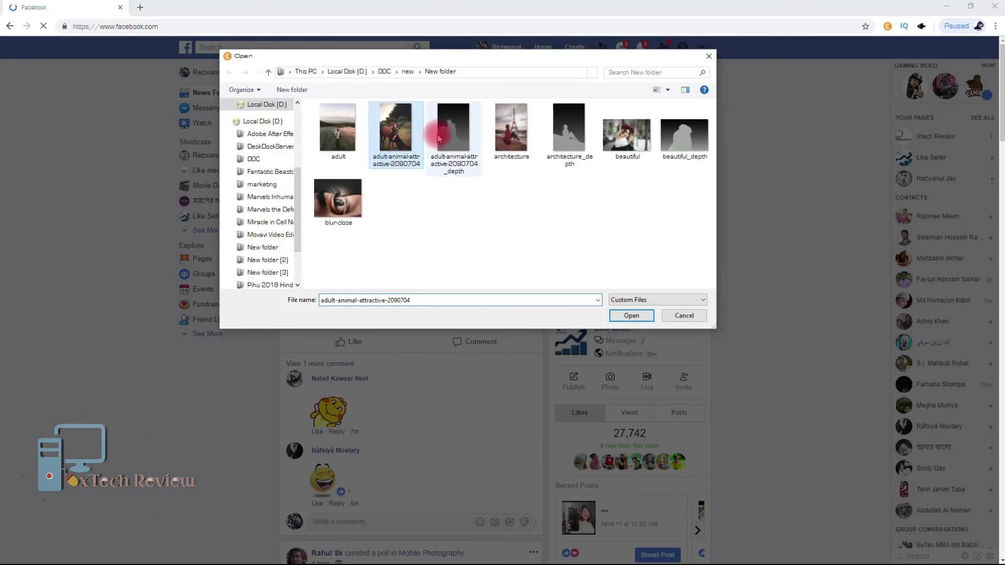
{"action": "left_click", "coordinate": [454, 136], "text": "ctrl"}
{"action": "left_click", "coordinate": [626, 319]}
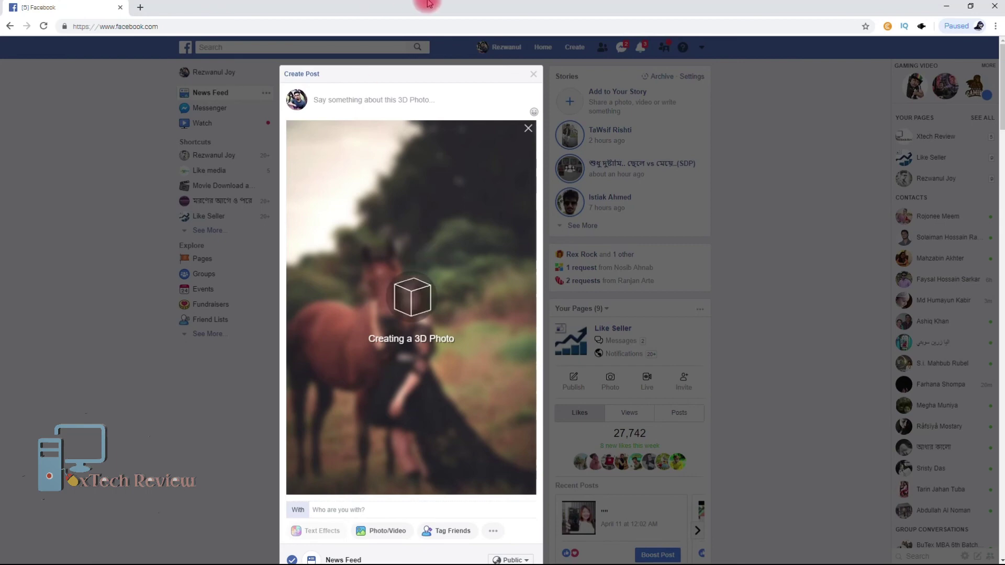
{"action": "scroll", "coordinate": [410, 407], "scroll_direction": "down", "scroll_amount": 4}
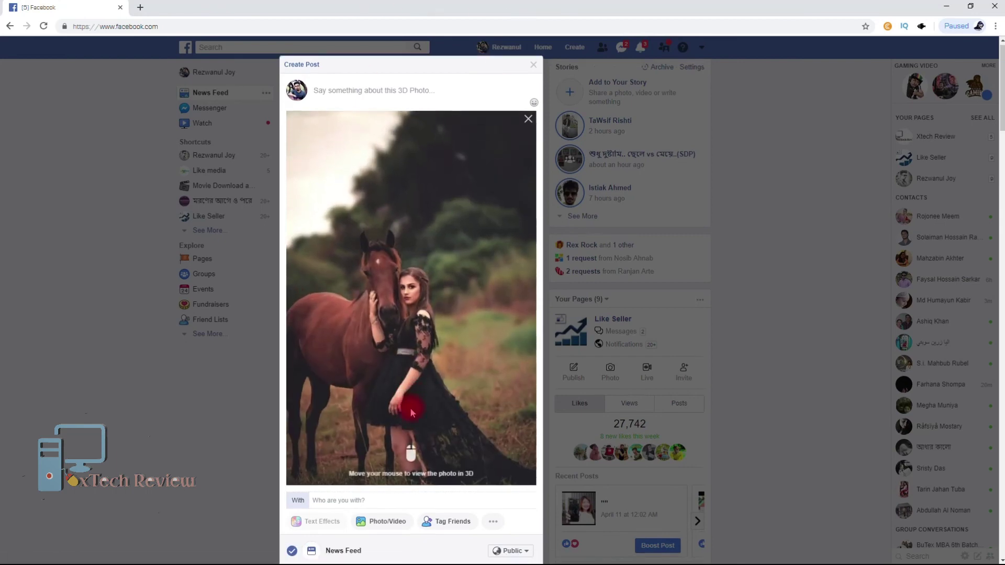
{"action": "scroll", "coordinate": [411, 422], "scroll_direction": "up", "scroll_amount": 4}
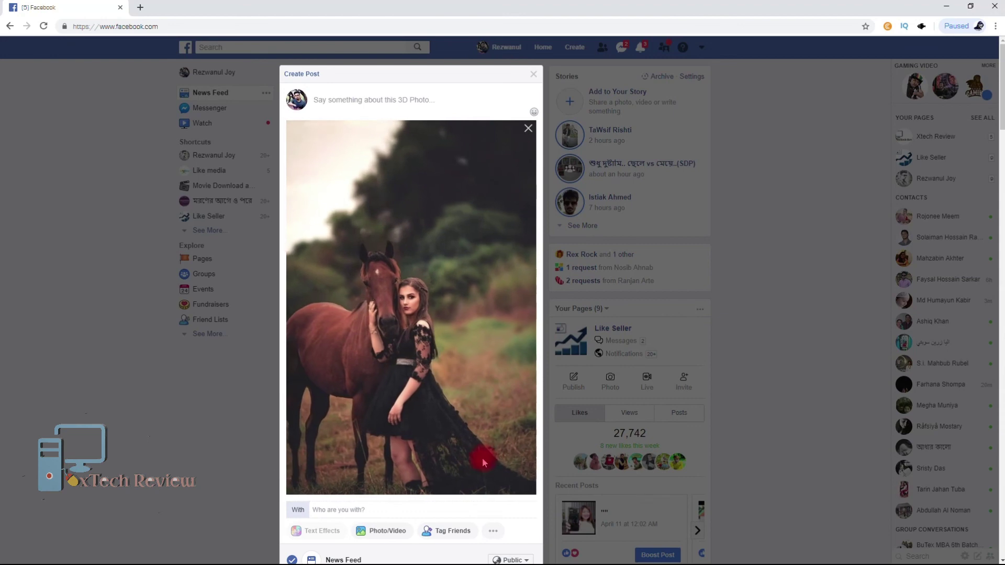
{"action": "scroll", "coordinate": [401, 448], "scroll_direction": "down", "scroll_amount": 3}
Step: Share the 3D photo post
{"action": "left_click", "coordinate": [450, 470]}
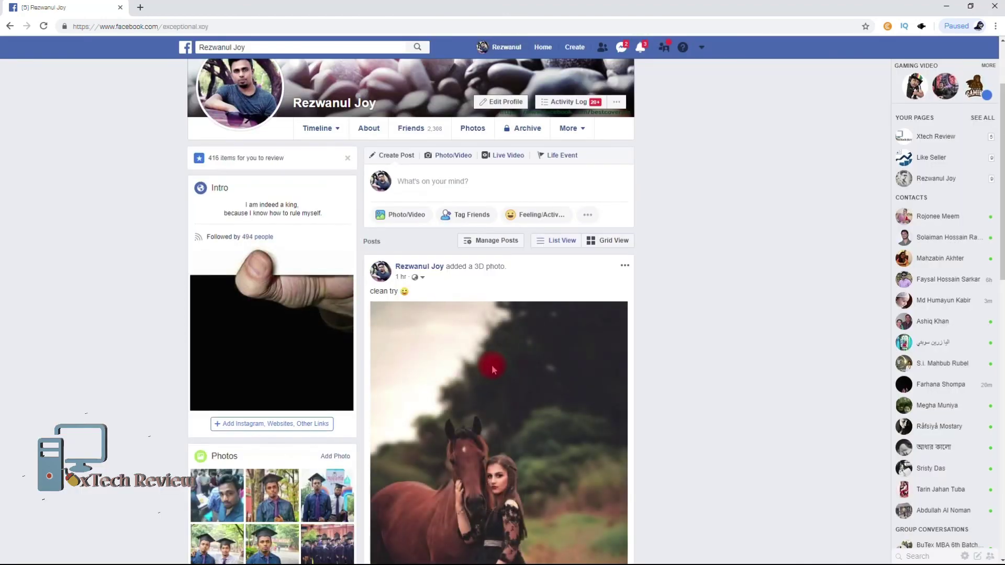
{"action": "scroll", "coordinate": [492, 369], "scroll_direction": "down", "scroll_amount": 4}
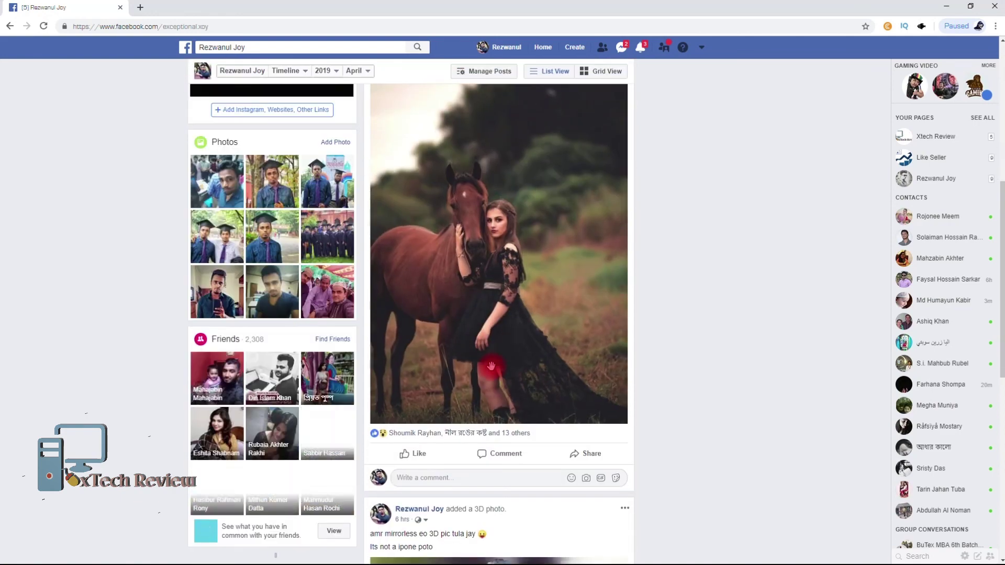
{"action": "scroll", "coordinate": [488, 393], "scroll_direction": "up", "scroll_amount": 3}
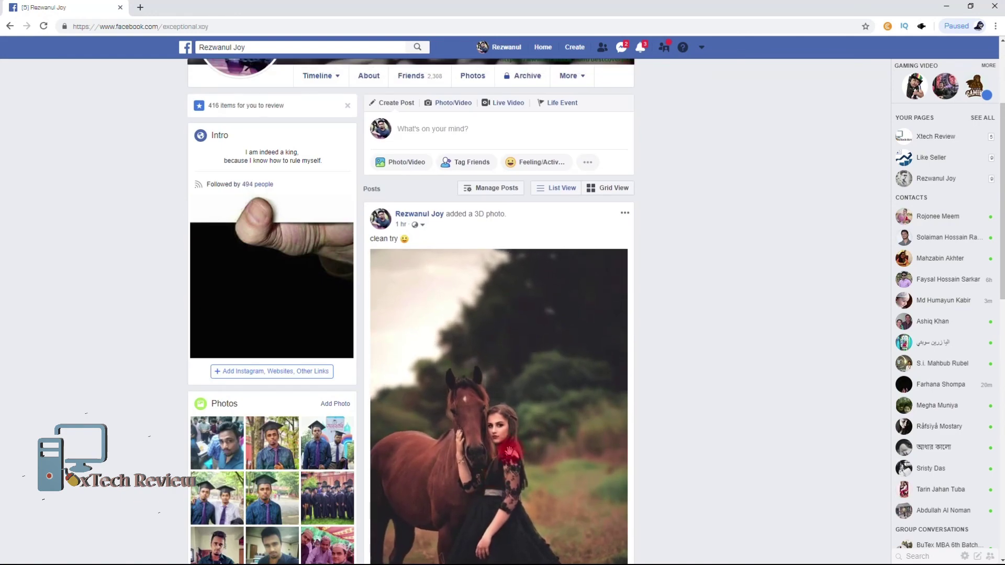
Step: Scroll the profile timeline to view the 'clean try' 3D horse photo post
{"action": "scroll", "coordinate": [492, 445], "scroll_direction": "down", "scroll_amount": 2}
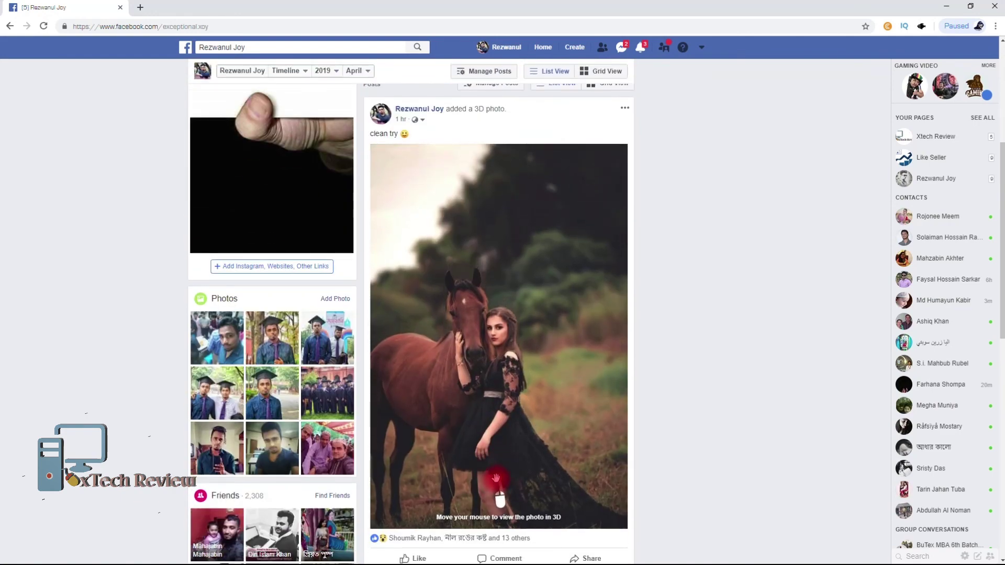
{"action": "scroll", "coordinate": [495, 478], "scroll_direction": "down", "scroll_amount": 6}
{"action": "scroll", "coordinate": [496, 478], "scroll_direction": "up", "scroll_amount": 7}
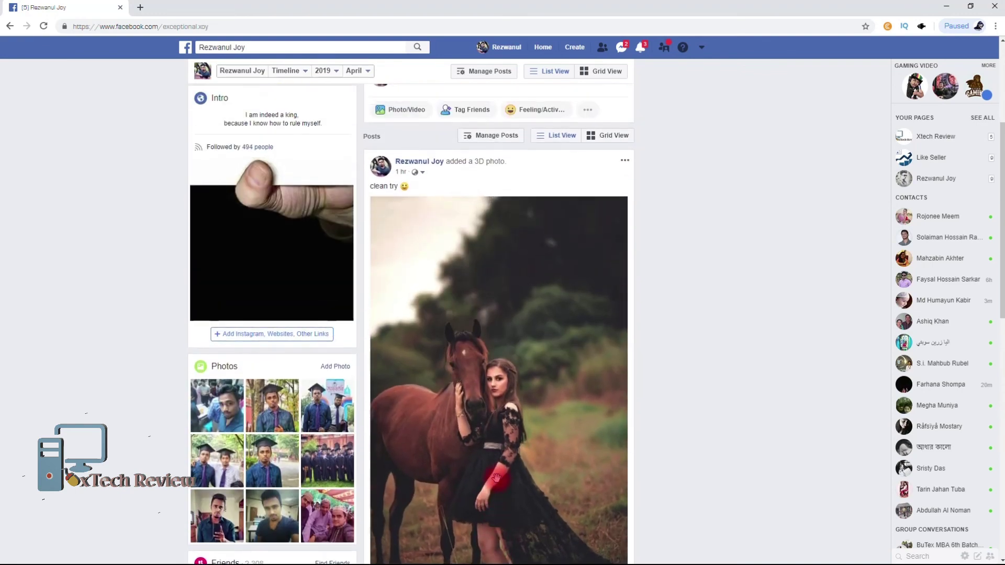
{"action": "scroll", "coordinate": [496, 478], "scroll_direction": "down", "scroll_amount": 2}
{"action": "scroll", "coordinate": [527, 251], "scroll_direction": "up", "scroll_amount": 3}
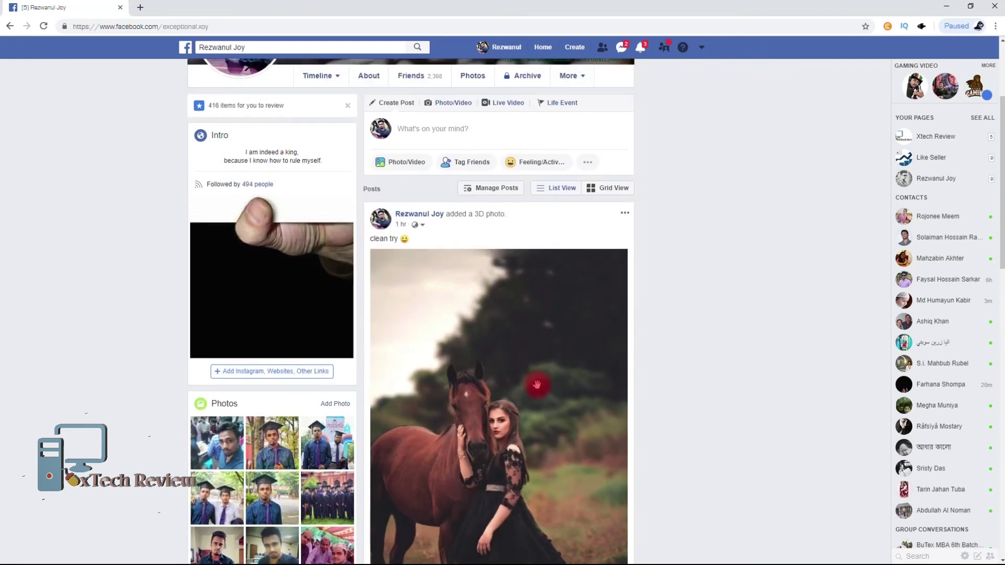
{"action": "scroll", "coordinate": [537, 385], "scroll_direction": "down", "scroll_amount": 3}
{"action": "scroll", "coordinate": [516, 505], "scroll_direction": "down", "scroll_amount": 2}
{"action": "scroll", "coordinate": [521, 498], "scroll_direction": "up", "scroll_amount": 3}
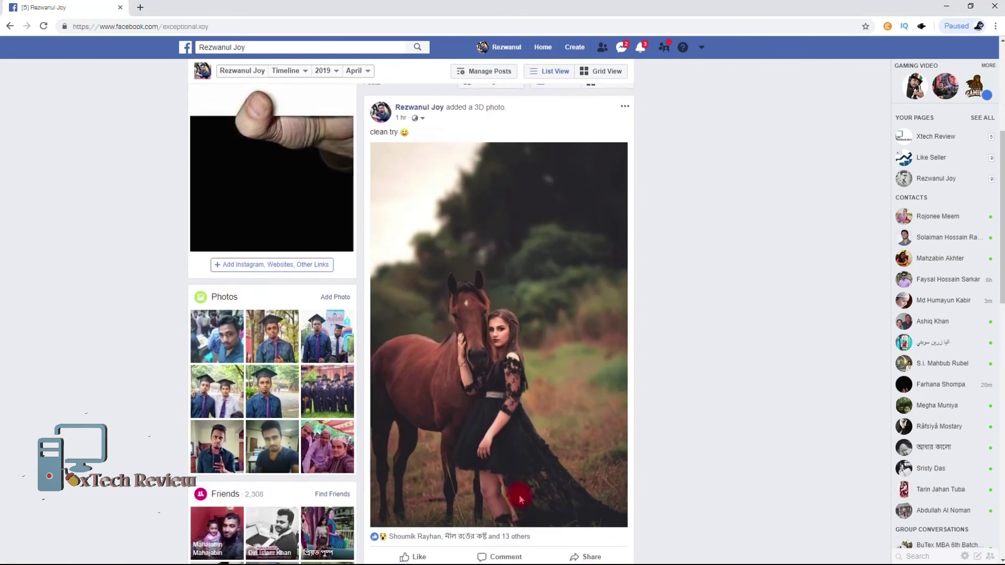